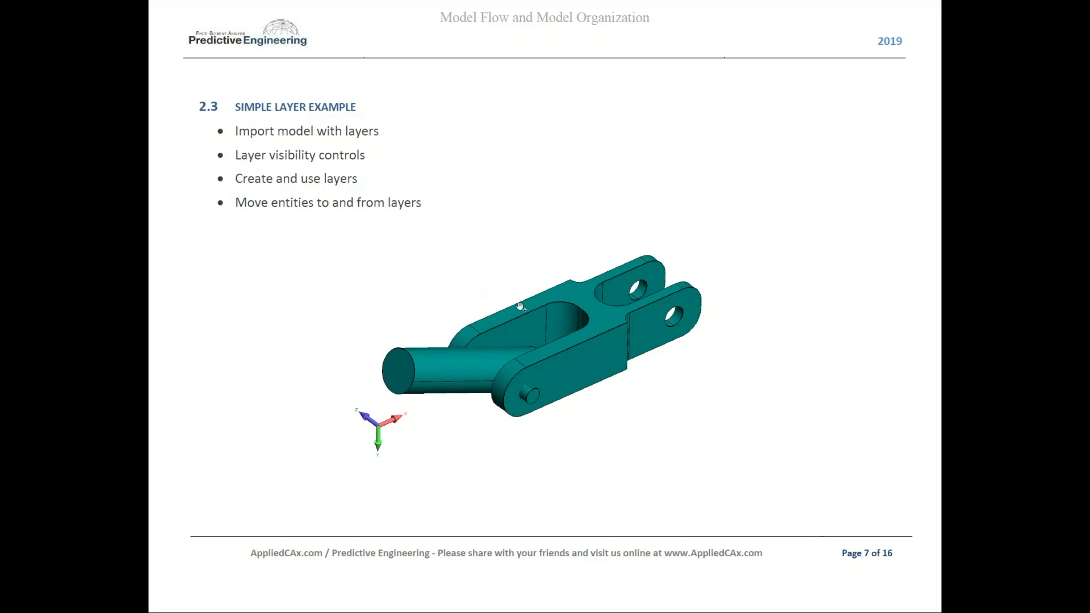
Leave the full-screen slides, switch to Femap, and choose the Model 1.x_t file for geometry import.
{"action": "key", "text": "Escape"}
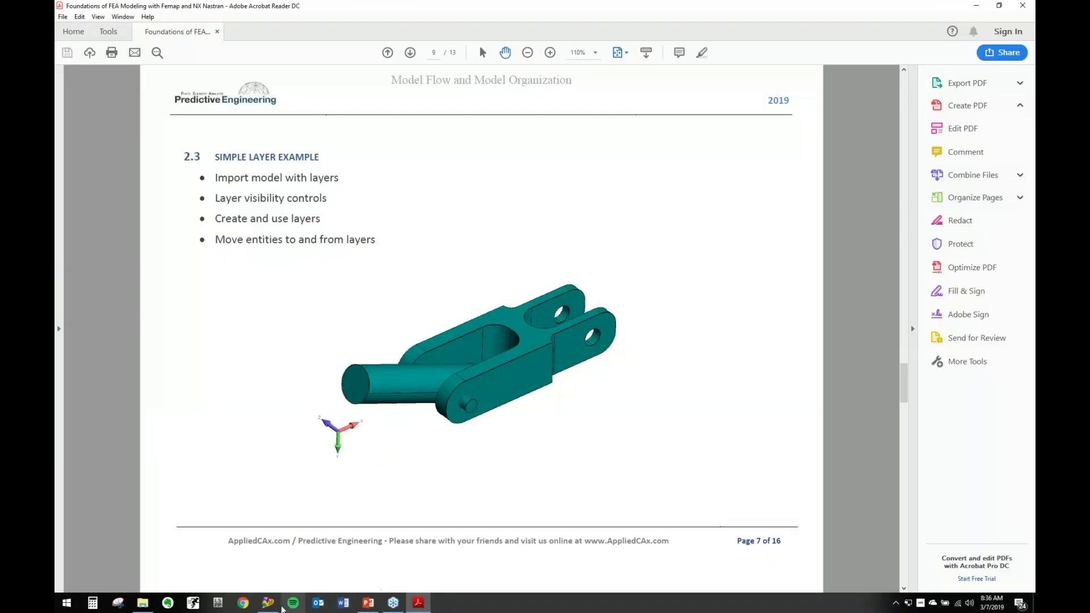
{"action": "left_click", "coordinate": [280, 606]}
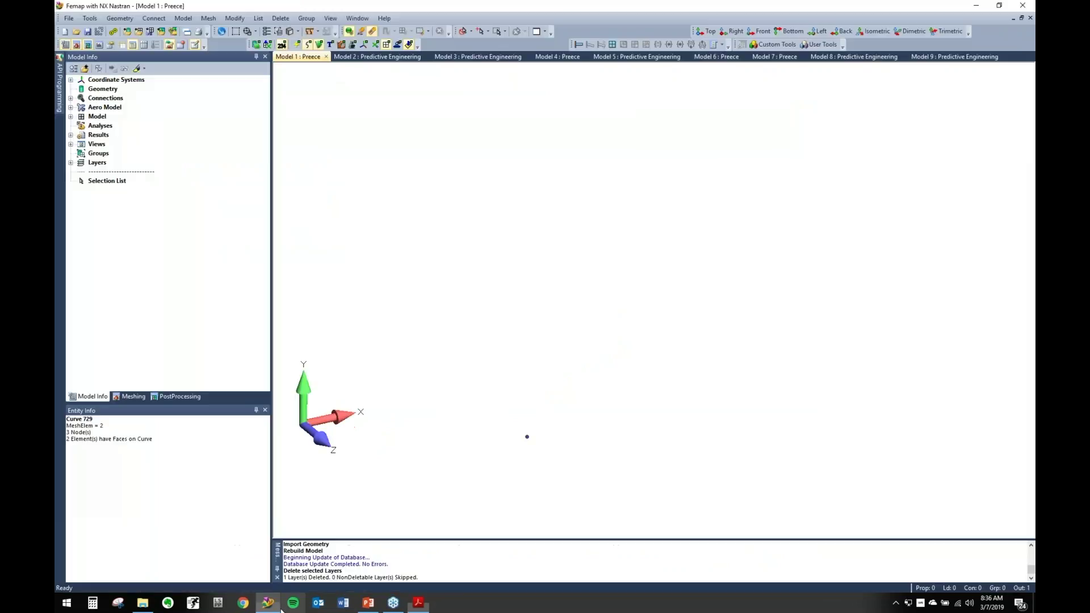
{"action": "left_click", "coordinate": [68, 19]}
{"action": "mouse_move", "coordinate": [131, 134]}
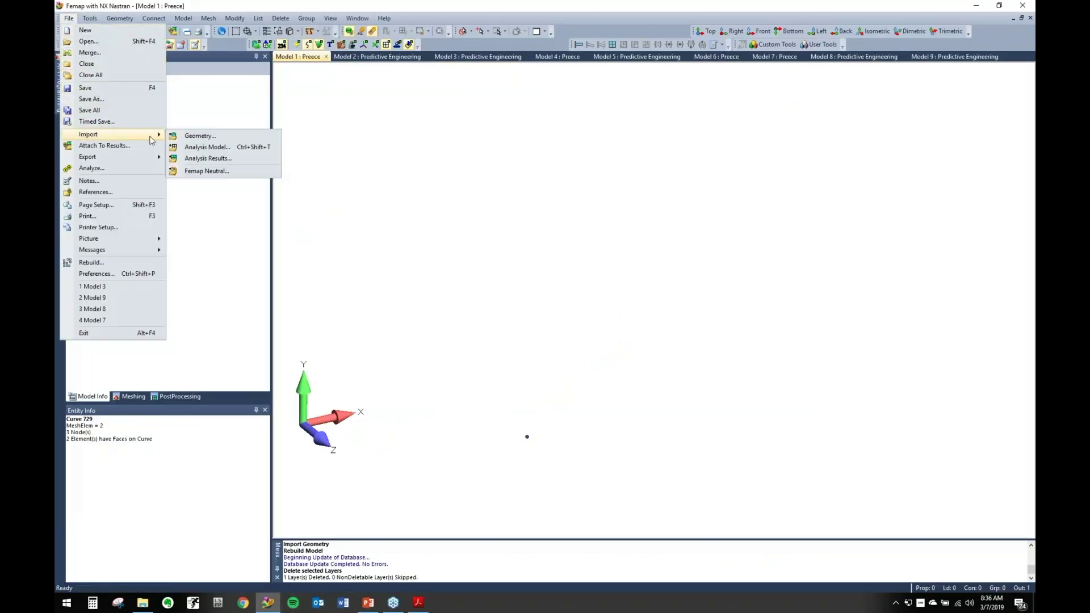
{"action": "left_click", "coordinate": [227, 138]}
{"action": "double_click", "coordinate": [420, 220]}
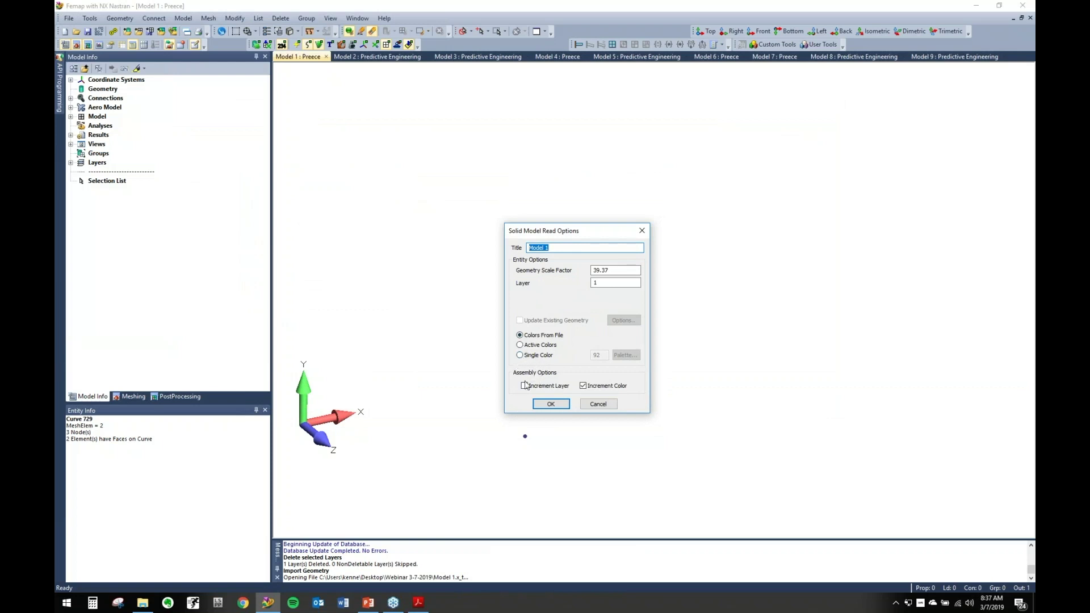
Import the solid model starting on layer 2 with Increment Layer enabled for the assembly parts.
{"action": "left_click", "coordinate": [71, 163]}
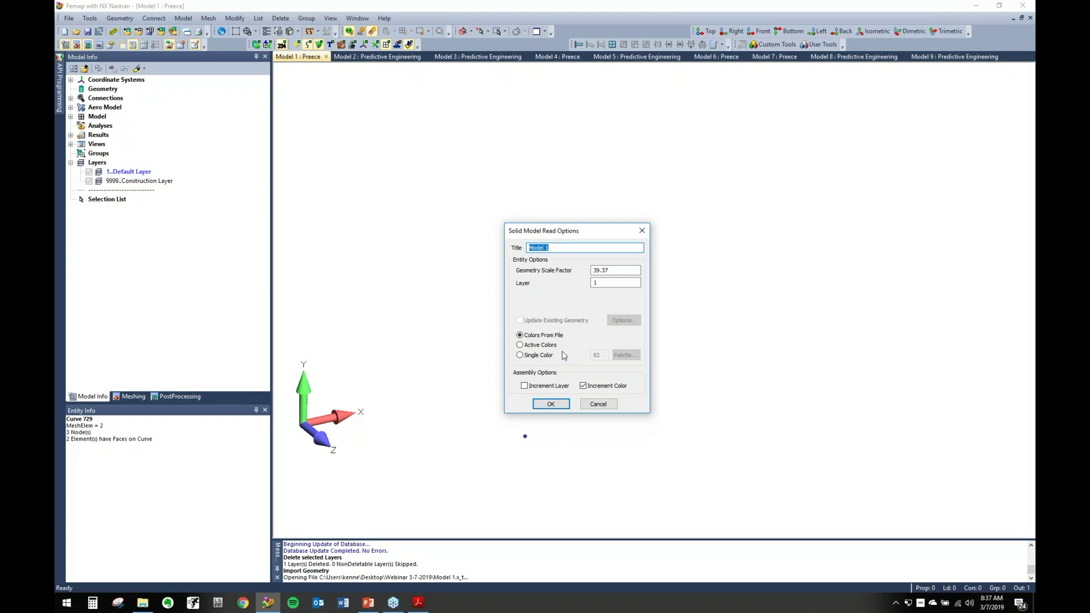
{"action": "key", "text": "Tab"}
{"action": "key", "text": "Tab"}
{"action": "left_click", "coordinate": [562, 407]}
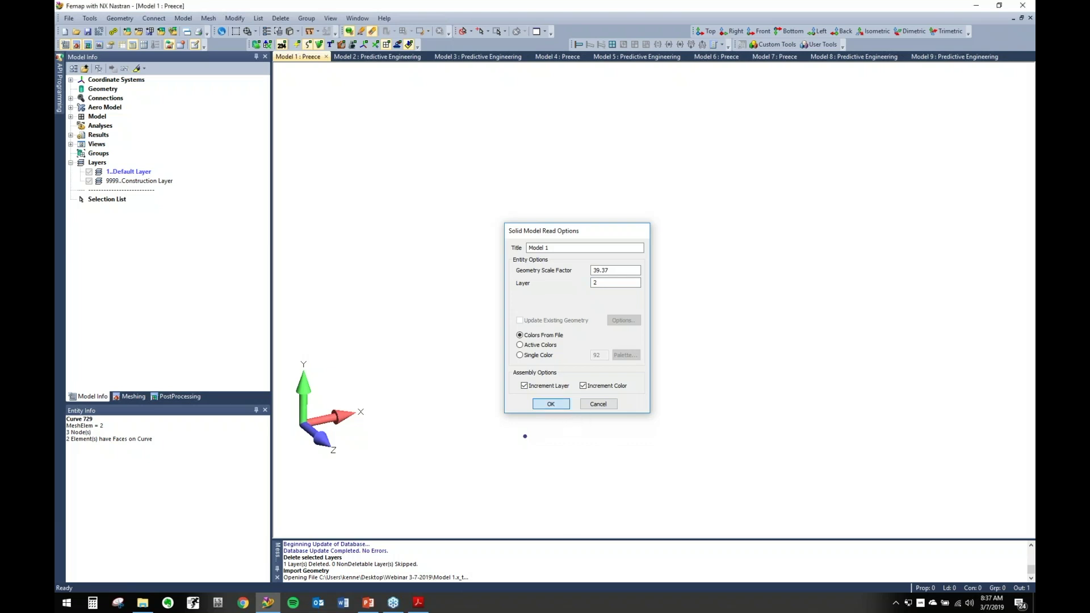
{"action": "middle_click_drag", "start_coordinate": [765, 336], "coordinate": [763, 259], "text": "ctrl"}
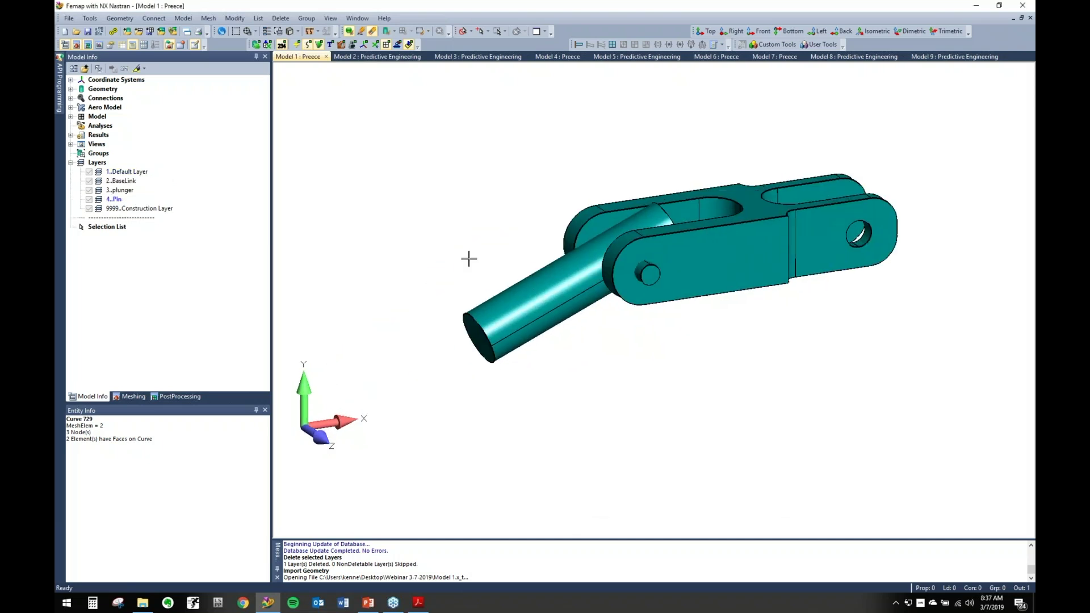
{"action": "middle_click_drag", "start_coordinate": [674, 226], "coordinate": [793, 246]}
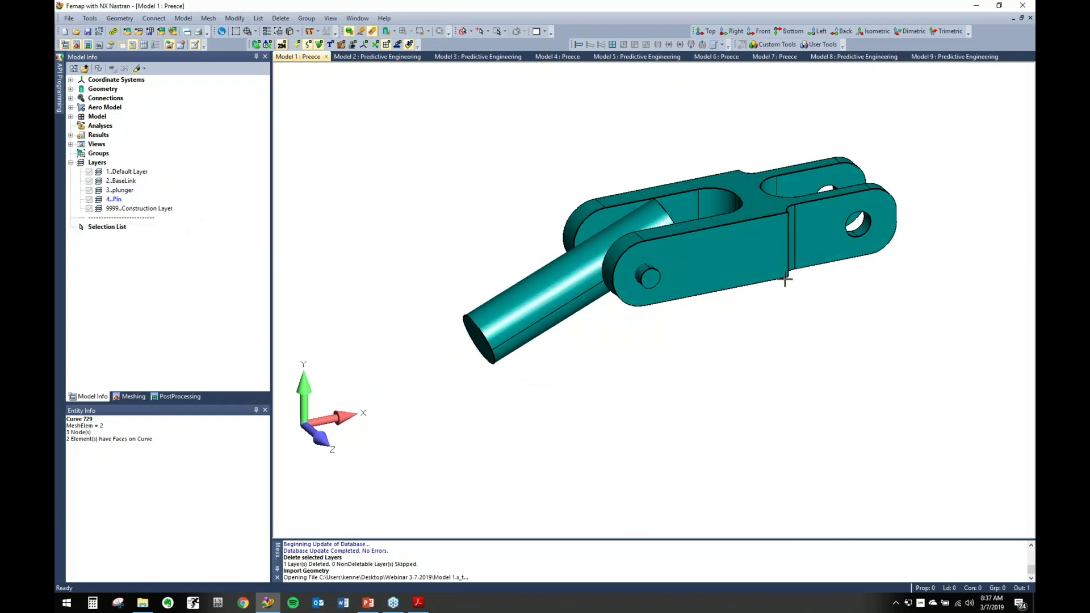
Switch the active layer to BaseLink, to Pin, and back to BaseLink.
{"action": "double_click", "coordinate": [122, 180]}
{"action": "double_click", "coordinate": [114, 199]}
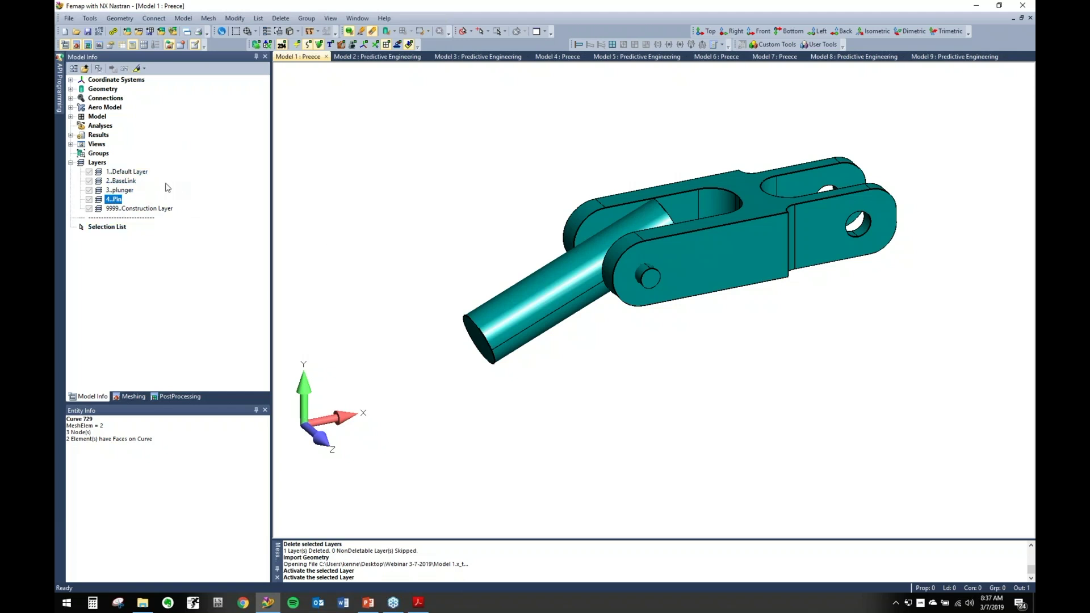
{"action": "double_click", "coordinate": [126, 181]}
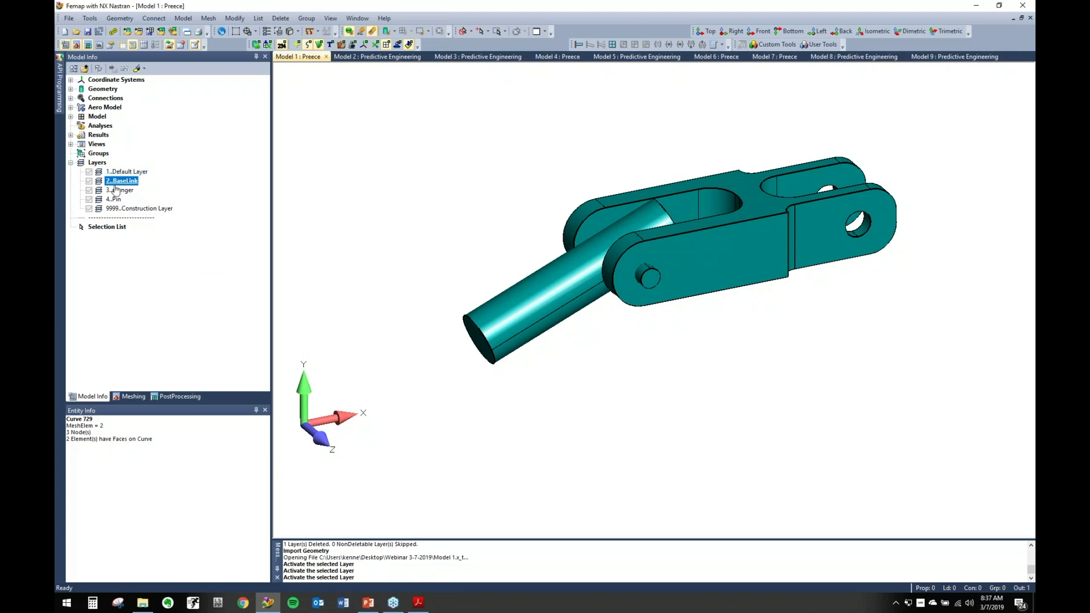
Set the view to visible layers only and show just the BaseLink layer.
{"action": "right_click", "coordinate": [117, 183]}
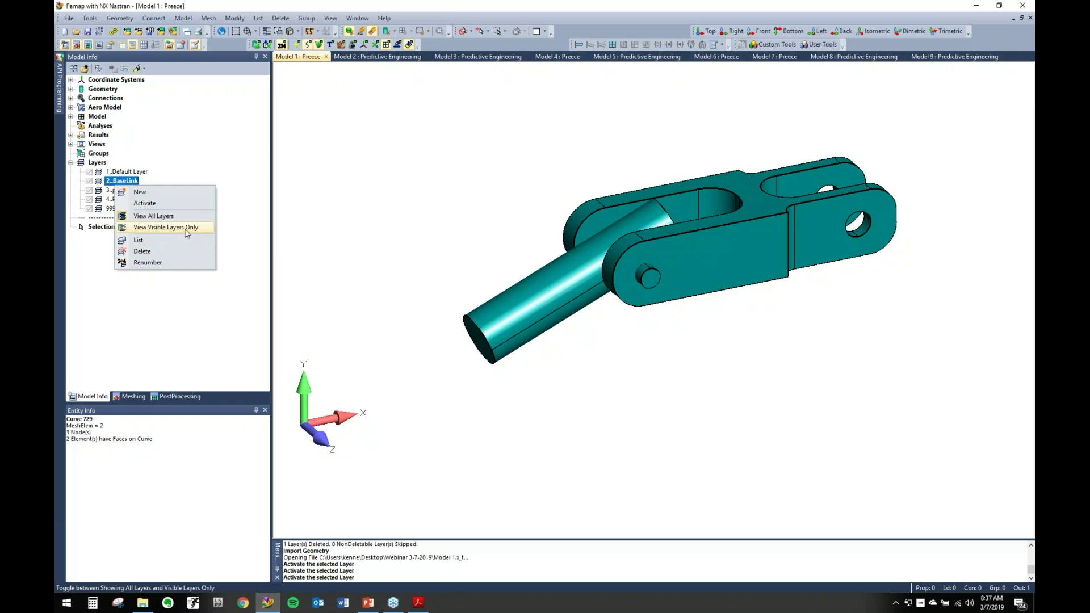
{"action": "left_click", "coordinate": [152, 228]}
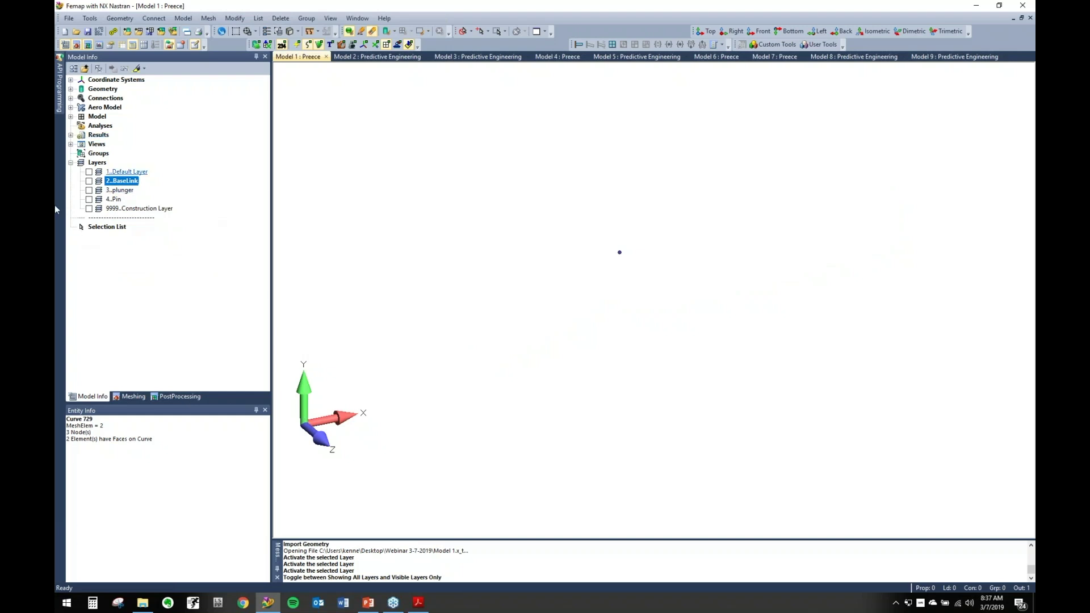
{"action": "left_click", "coordinate": [89, 181]}
{"action": "middle_click_drag", "start_coordinate": [778, 266], "coordinate": [568, 321], "text": "ctrl"}
{"action": "middle_click_drag", "start_coordinate": [568, 321], "coordinate": [599, 318], "text": "ctrl"}
{"action": "scroll", "coordinate": [774, 275], "scroll_direction": "up", "scroll_amount": 3}
{"action": "middle_click_drag", "start_coordinate": [599, 317], "coordinate": [613, 246]}
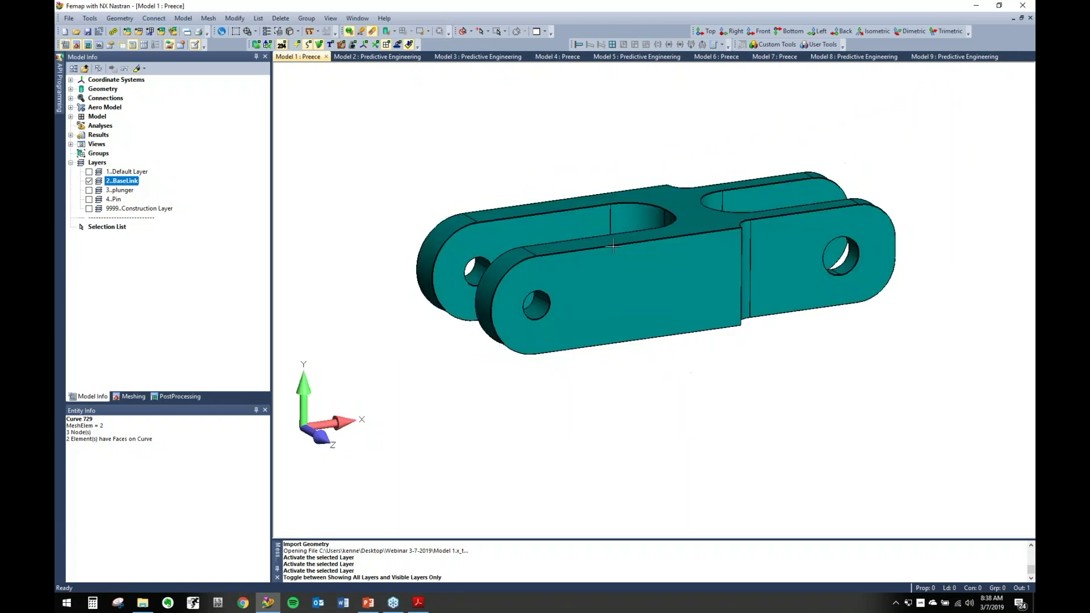
Show the plunger and Pin layers and hide both again.
{"action": "left_click", "coordinate": [89, 190]}
{"action": "left_click", "coordinate": [89, 199]}
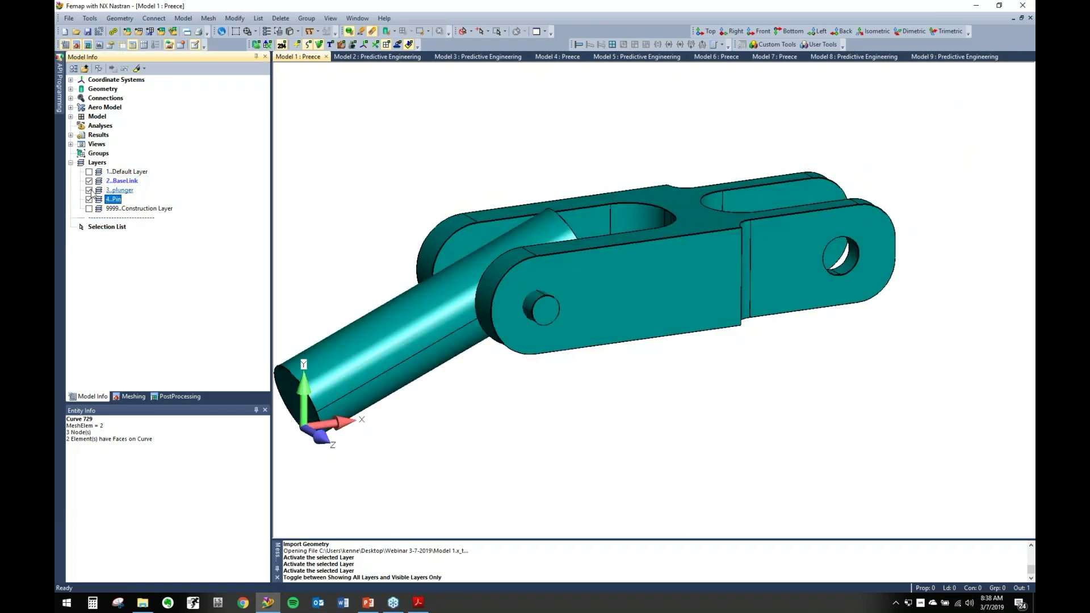
{"action": "left_click", "coordinate": [89, 190]}
{"action": "left_click", "coordinate": [89, 200]}
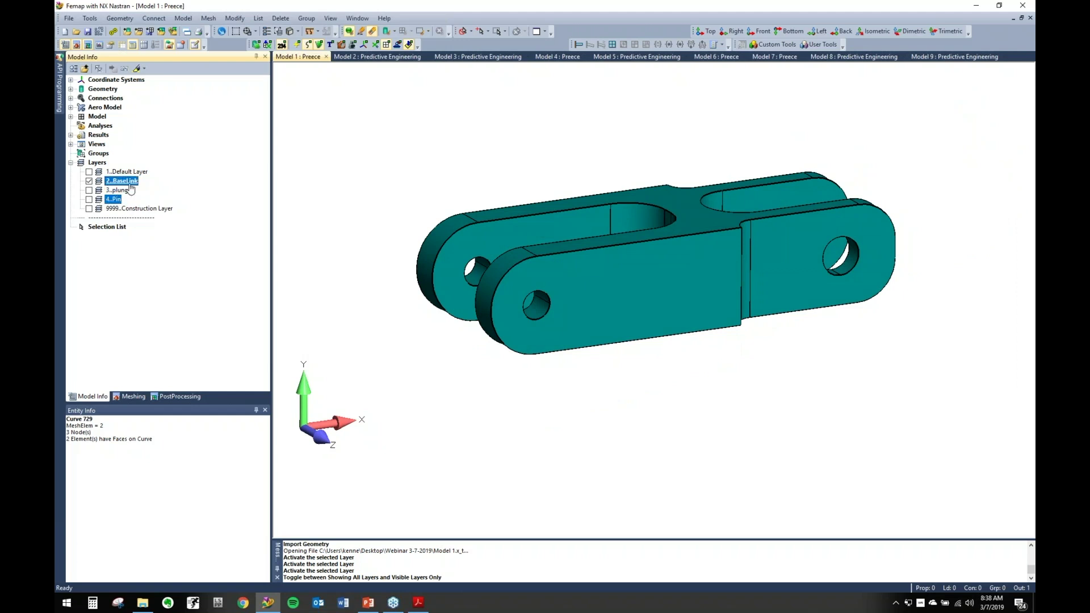
Show the selected BaseLink and Pin layers together, and return the view to all layers.
{"action": "right_click", "coordinate": [88, 187]}
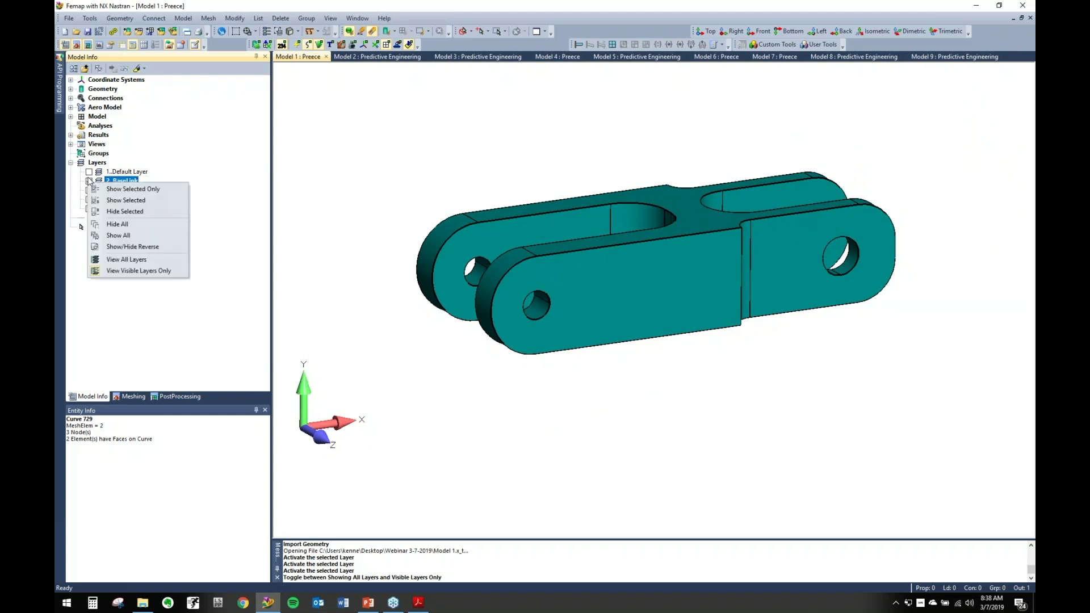
{"action": "left_click", "coordinate": [142, 202]}
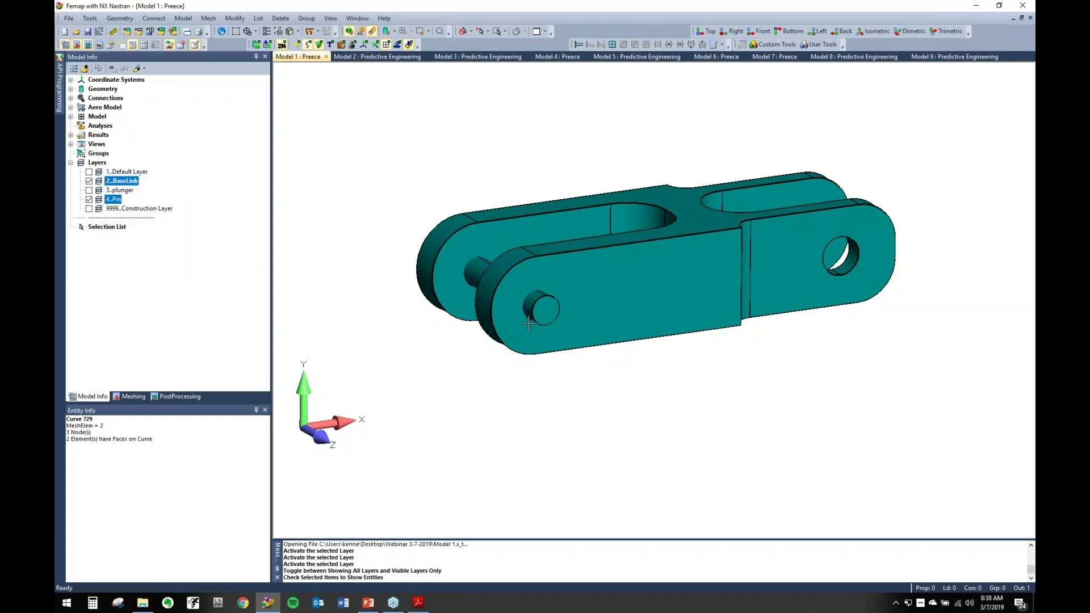
{"action": "middle_click_drag", "start_coordinate": [528, 324], "coordinate": [565, 291]}
{"action": "right_click", "coordinate": [113, 188]}
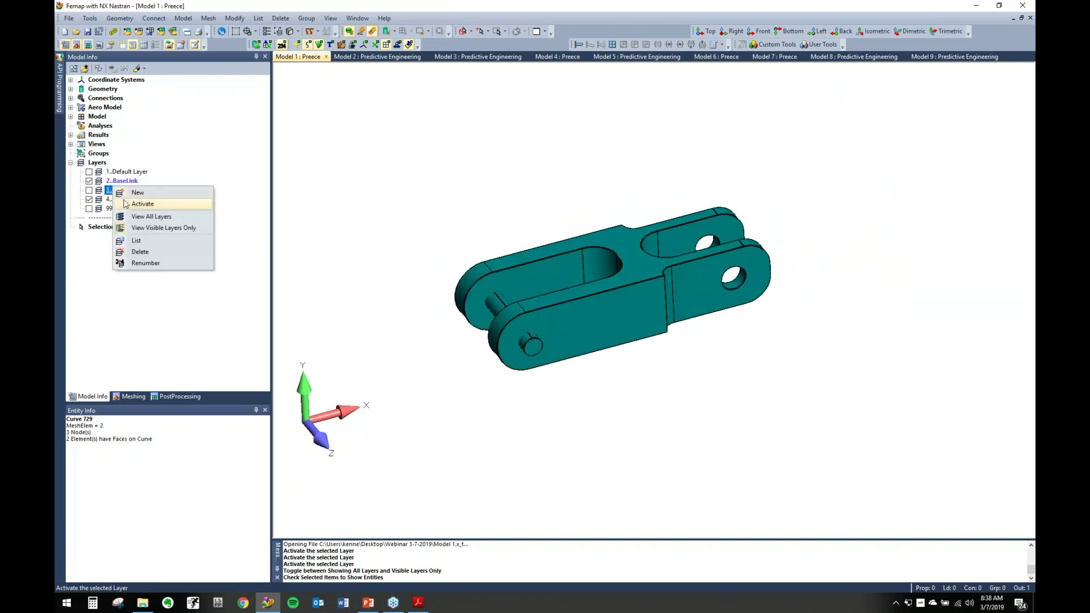
{"action": "left_click", "coordinate": [139, 217]}
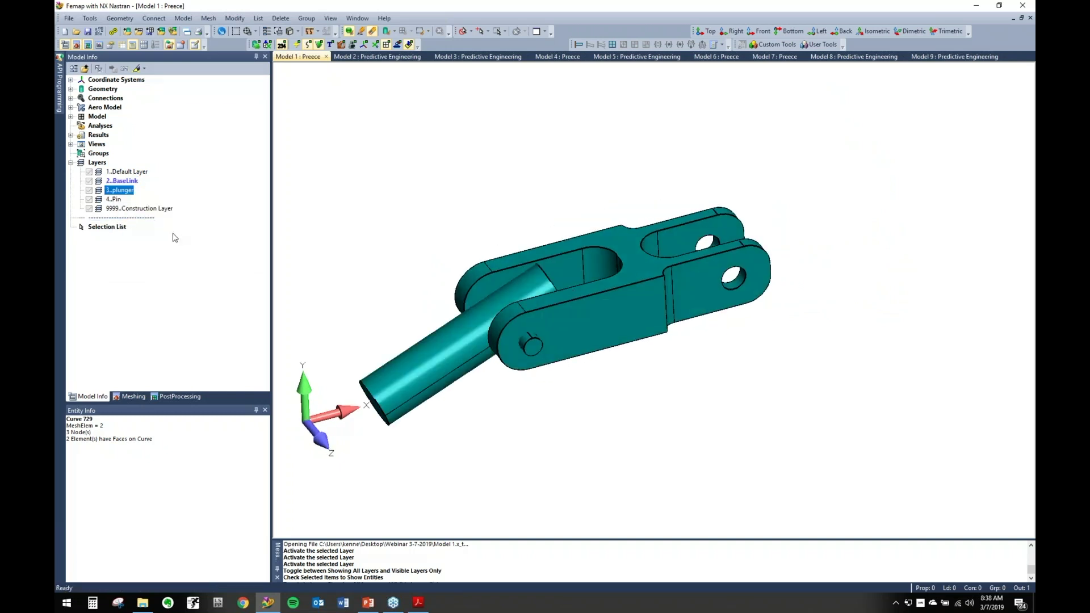
Create a new layer with ID 5, titled Pin 2, using color 124.
{"action": "right_click", "coordinate": [118, 173]}
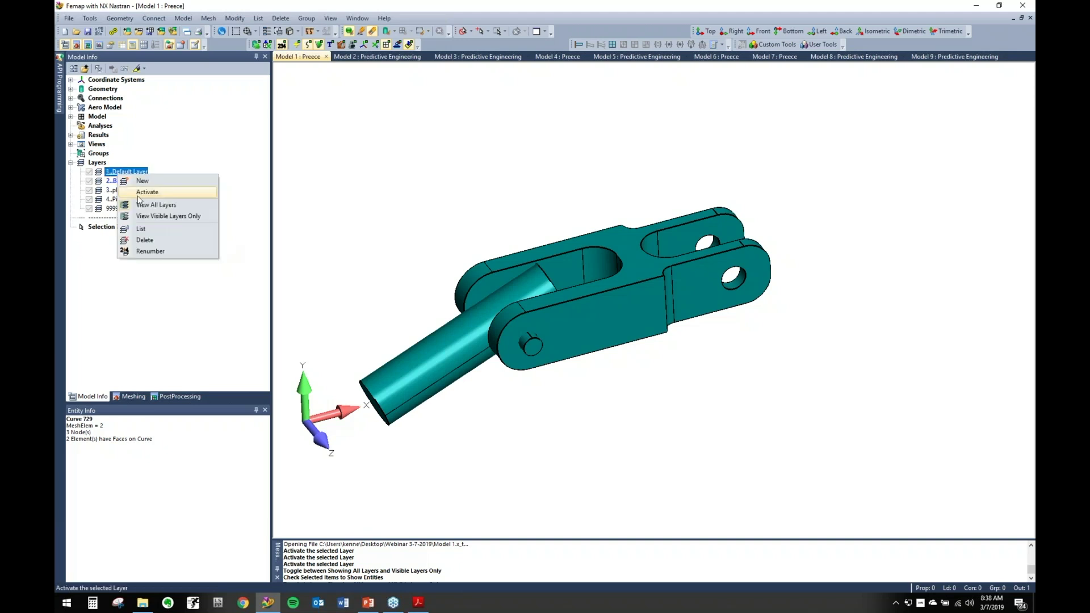
{"action": "left_click", "coordinate": [167, 181]}
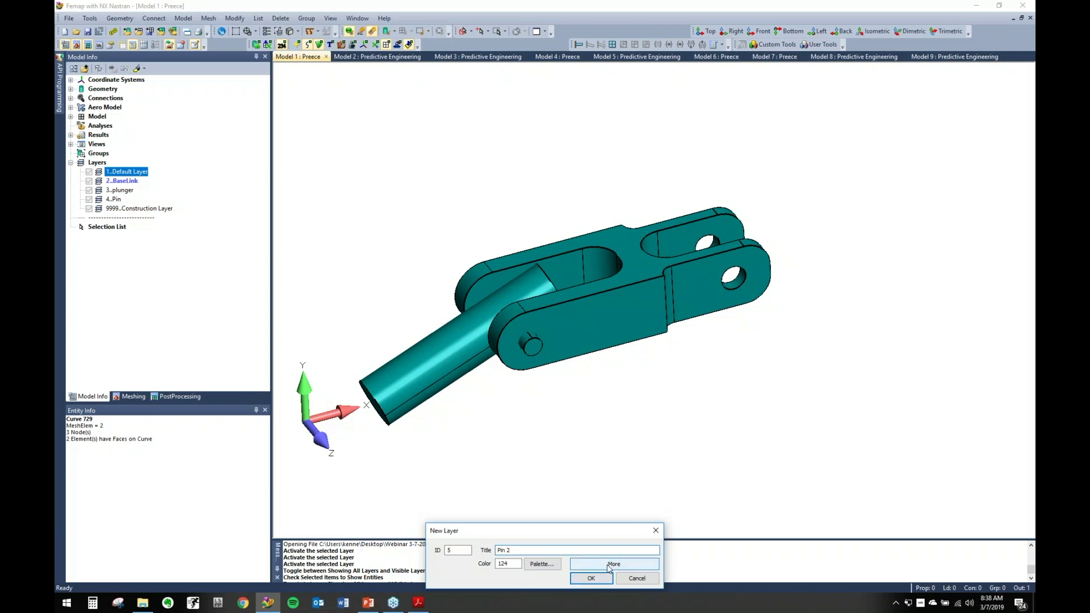
{"action": "left_click", "coordinate": [592, 577]}
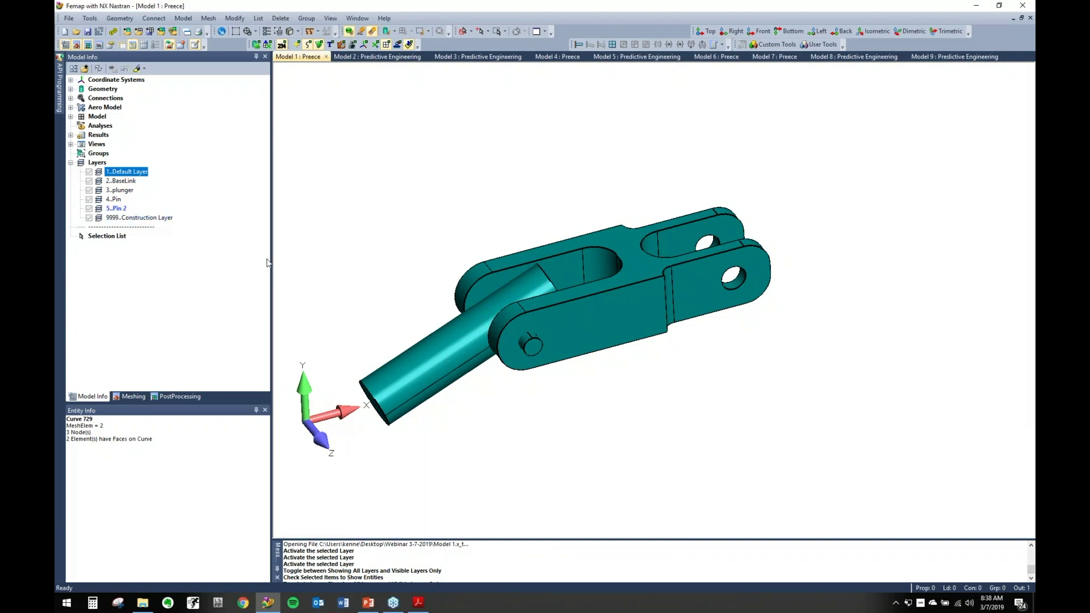
Switch the active layer to Pin, to plunger, and finally to Pin 2.
{"action": "middle_click_drag", "start_coordinate": [577, 311], "coordinate": [600, 293], "text": "ctrl"}
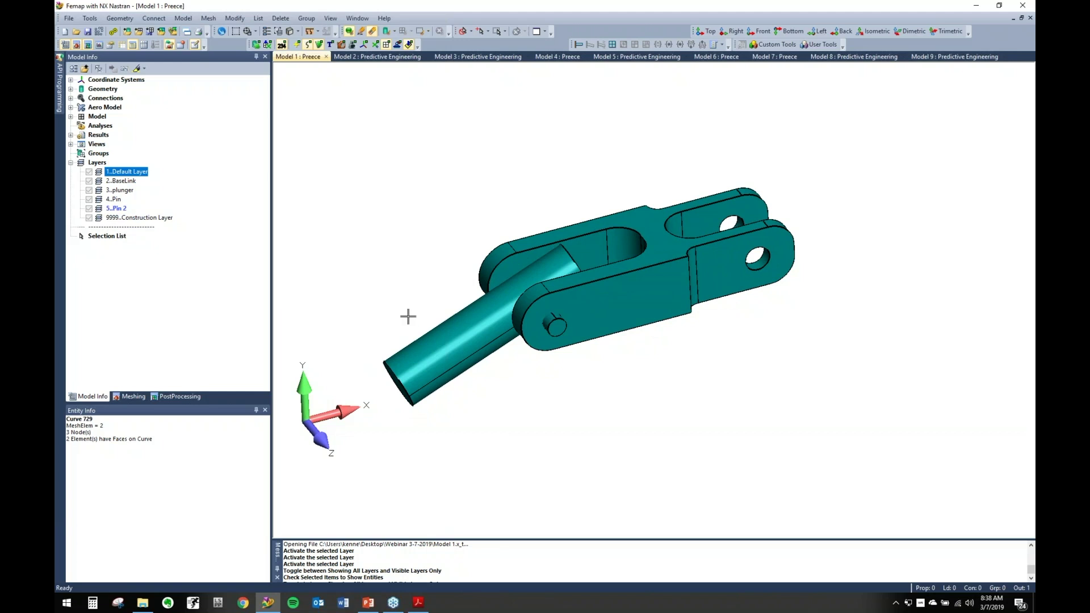
{"action": "double_click", "coordinate": [114, 199]}
{"action": "double_click", "coordinate": [125, 191]}
{"action": "left_click", "coordinate": [156, 188]}
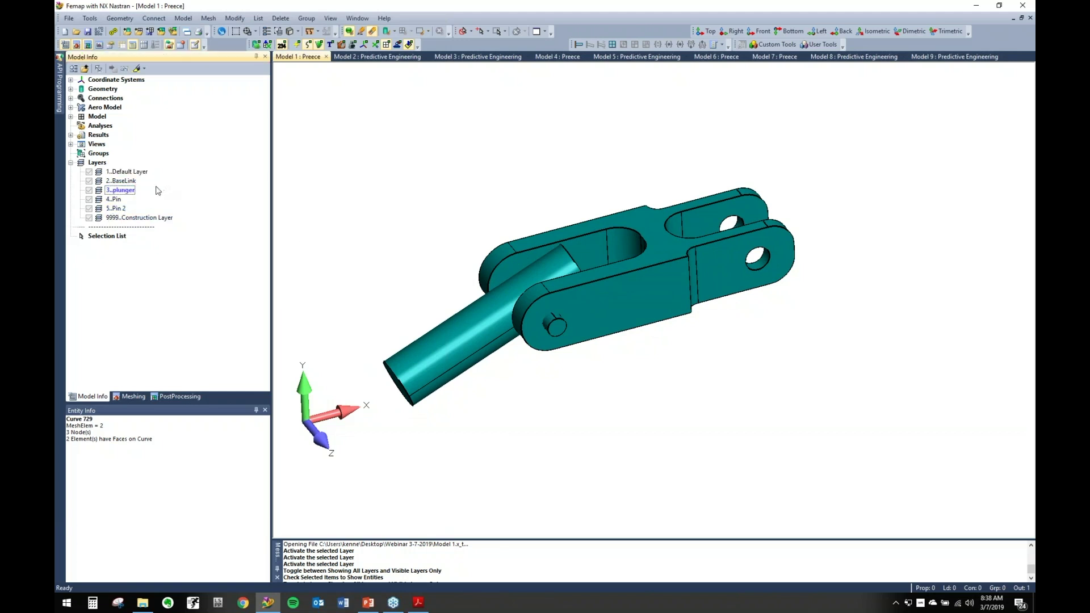
{"action": "left_click", "coordinate": [116, 209]}
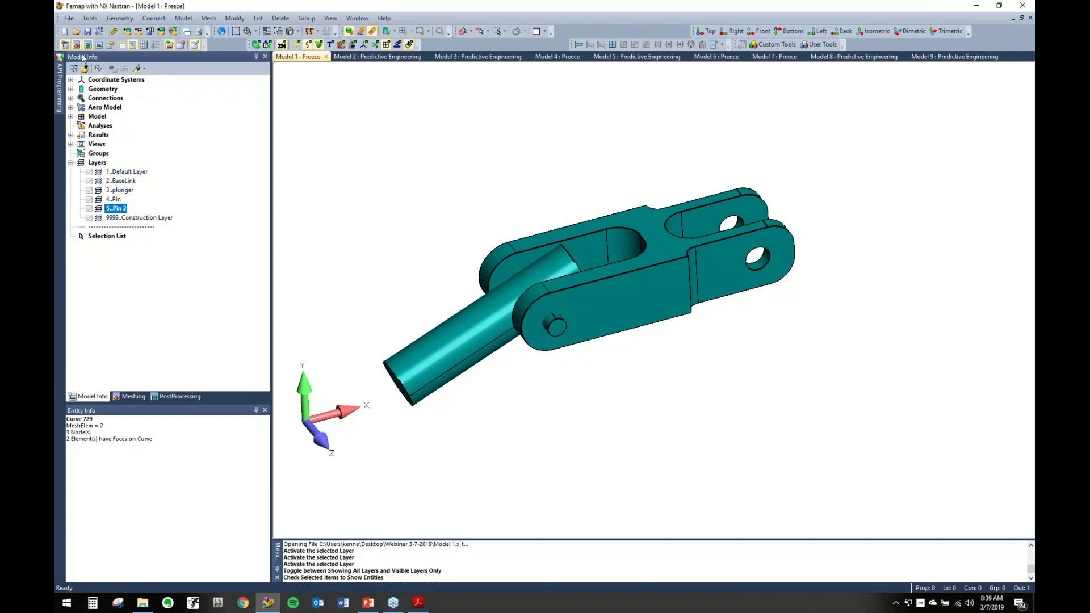
Create a boundary surface from the two edge curves of the front hole at the link's open end.
{"action": "left_click", "coordinate": [120, 18]}
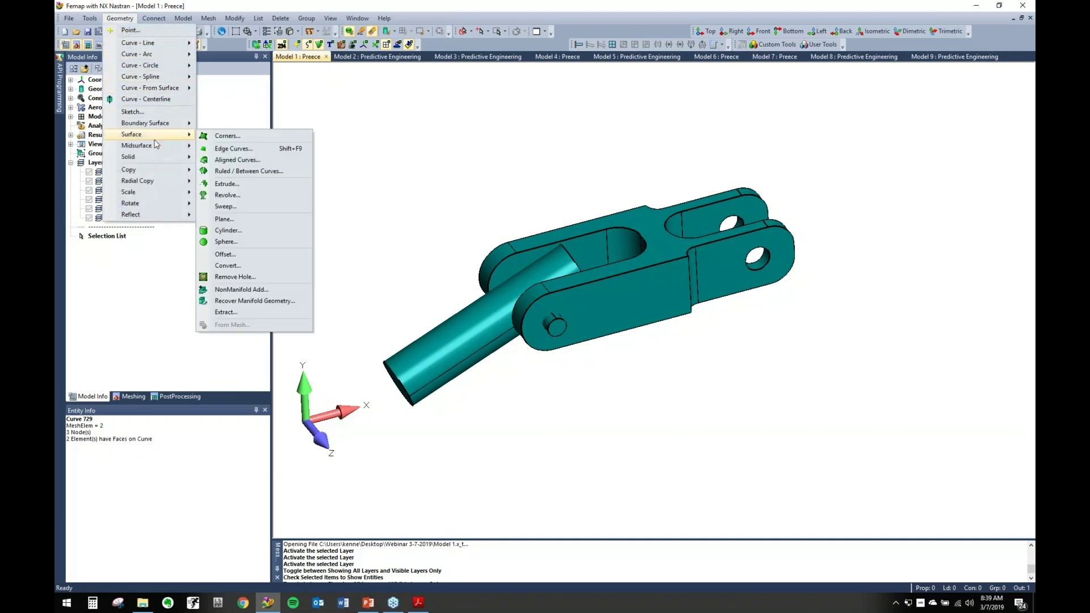
{"action": "mouse_move", "coordinate": [171, 123]}
{"action": "left_click", "coordinate": [215, 125]}
{"action": "scroll", "coordinate": [834, 232], "scroll_direction": "up", "scroll_amount": 3}
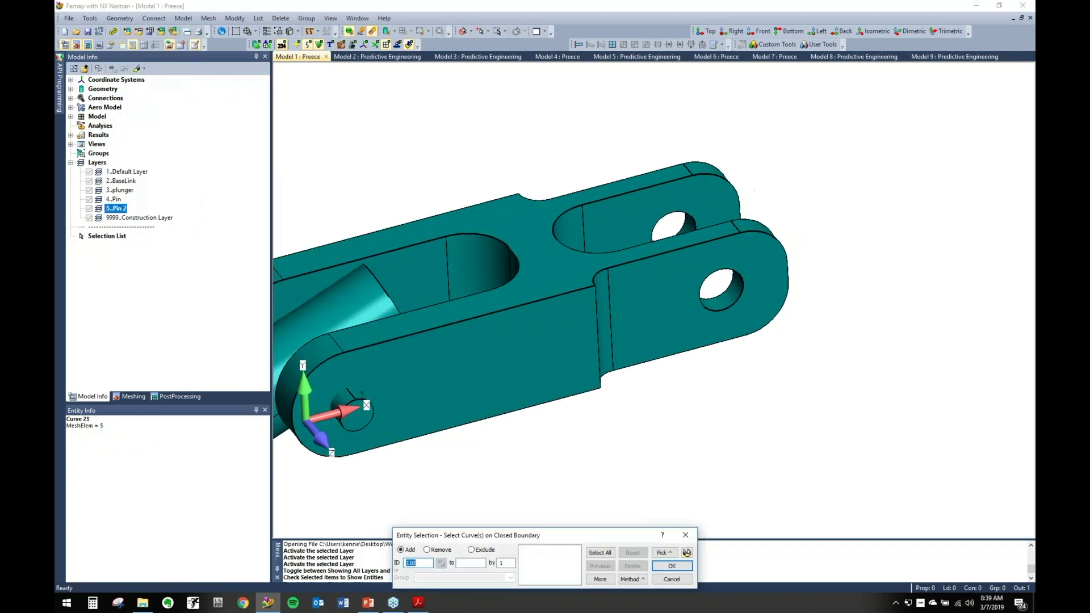
{"action": "right_click", "coordinate": [738, 314]}
{"action": "left_click", "coordinate": [764, 475]}
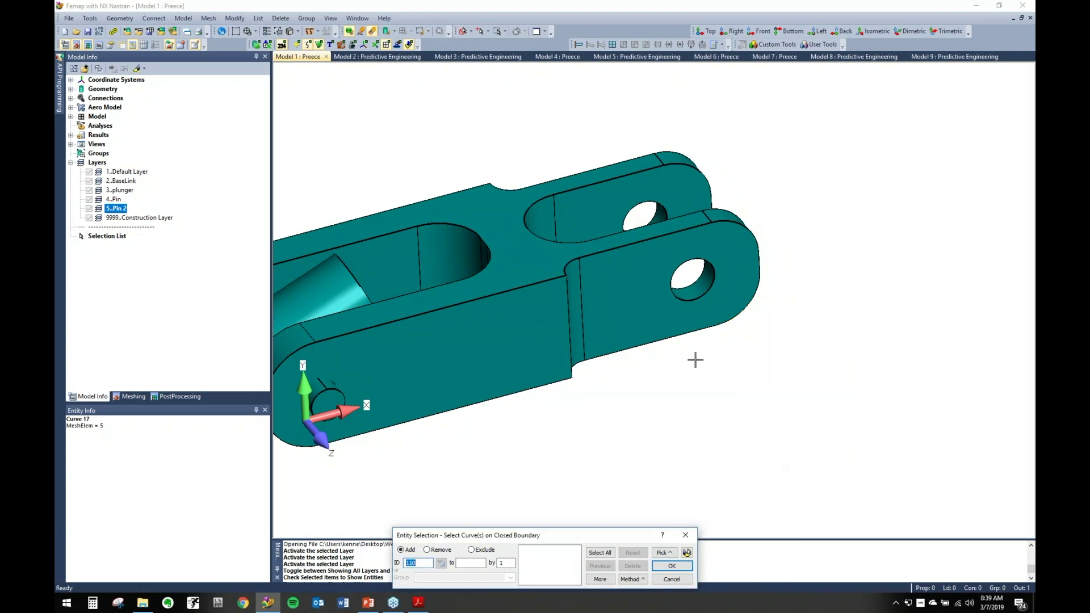
{"action": "left_click", "coordinate": [711, 294]}
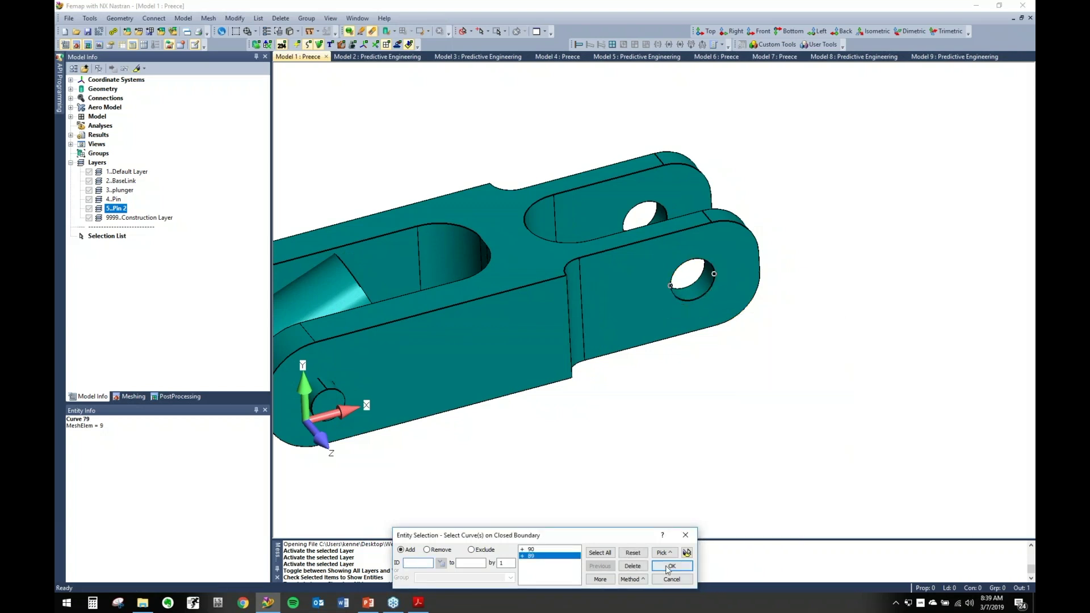
{"action": "left_click", "coordinate": [672, 566]}
{"action": "left_click", "coordinate": [671, 579]}
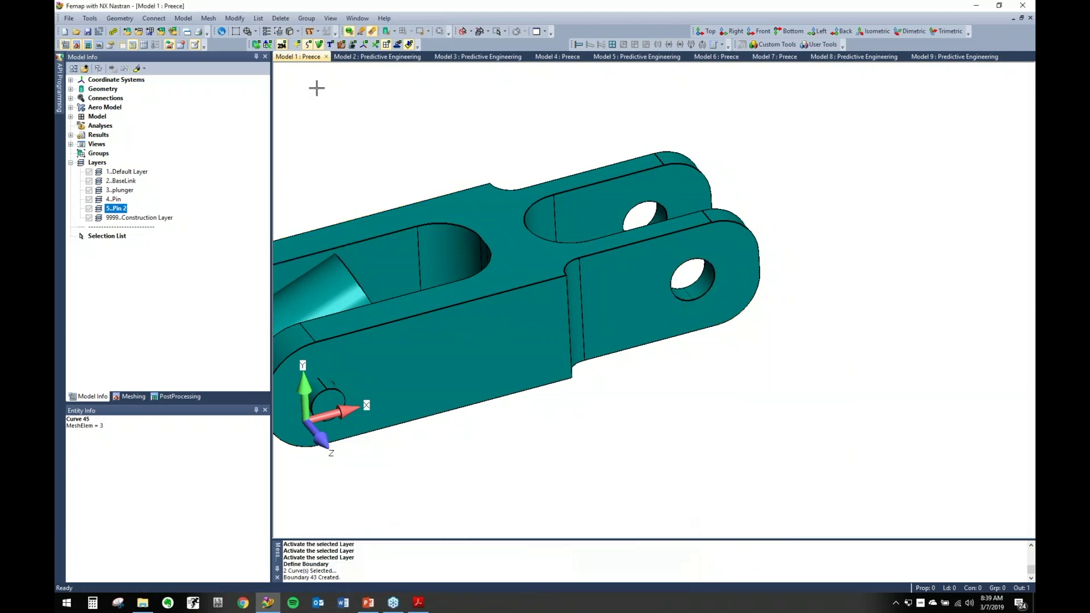
Convert the boundary surface over the hole into a standard surface and delete the original.
{"action": "left_click", "coordinate": [119, 18]}
{"action": "mouse_move", "coordinate": [170, 134]}
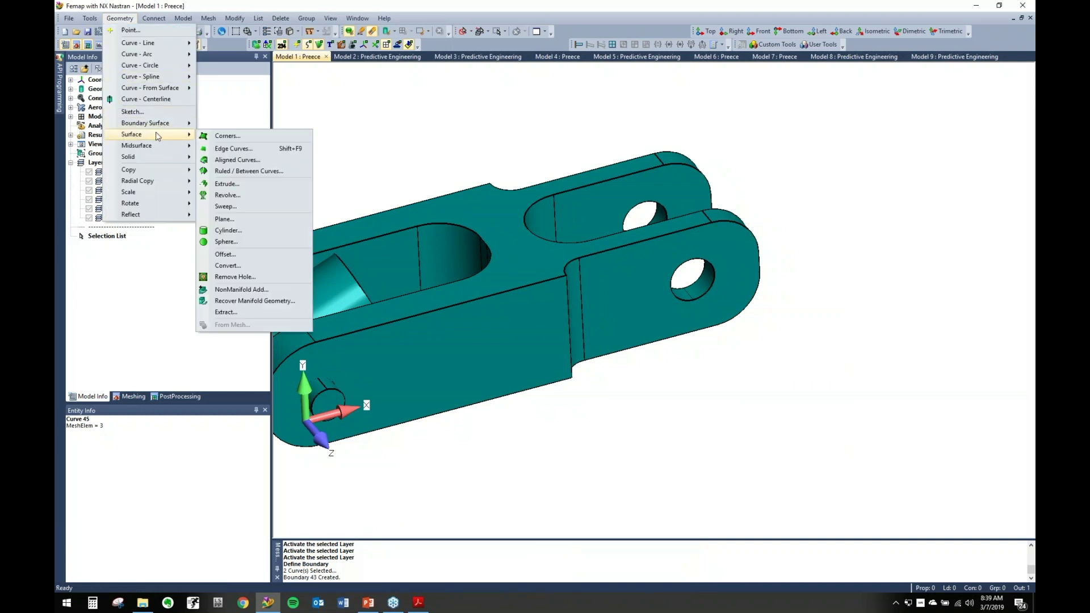
{"action": "left_click", "coordinate": [243, 265]}
{"action": "double_click", "coordinate": [696, 292]}
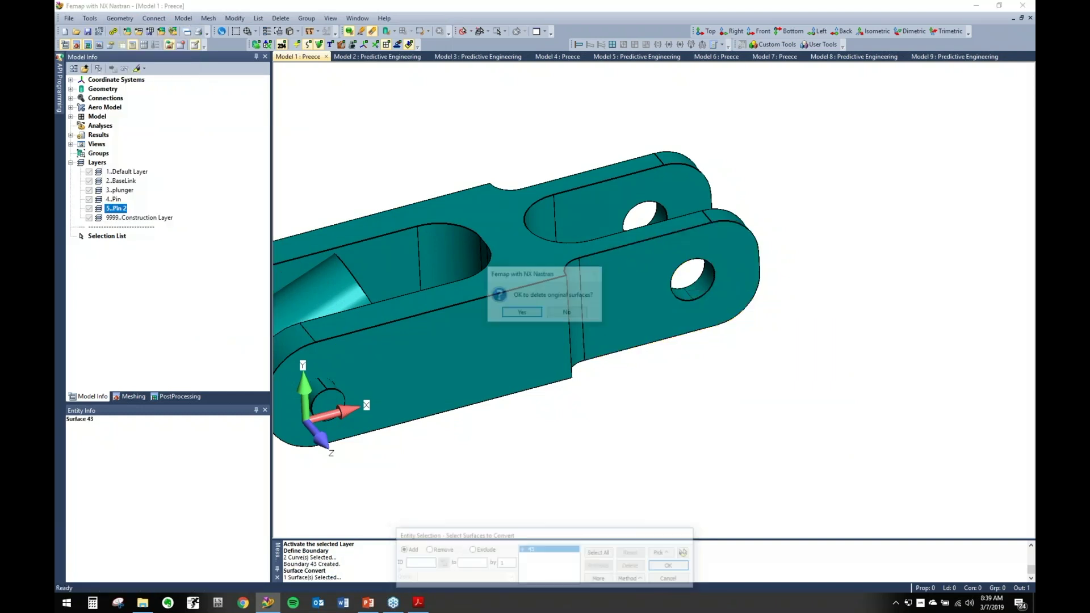
{"action": "left_click", "coordinate": [516, 314]}
{"action": "left_click", "coordinate": [519, 312]}
{"action": "left_click", "coordinate": [689, 579]}
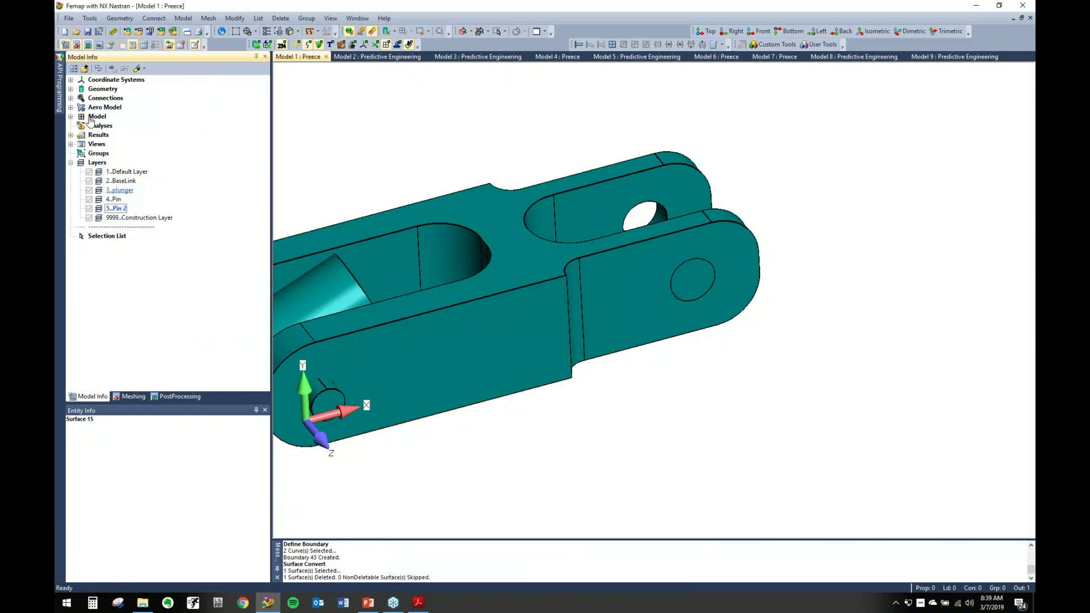
Set up a solid extrusion of the surface over the front hole as a new solid, with its length defined to a location.
{"action": "left_click", "coordinate": [123, 19]}
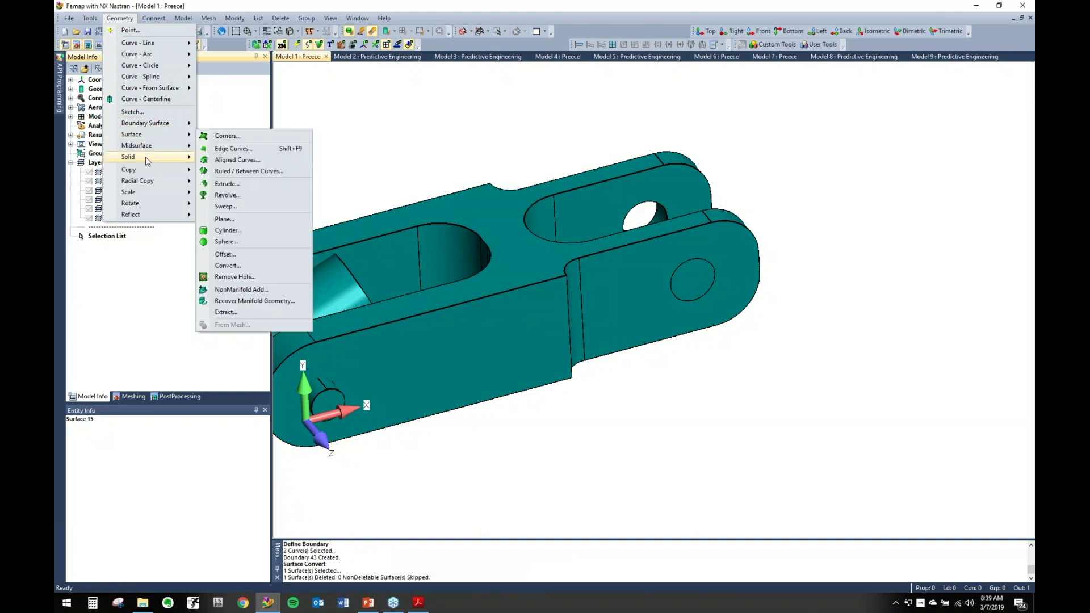
{"action": "mouse_move", "coordinate": [158, 157]}
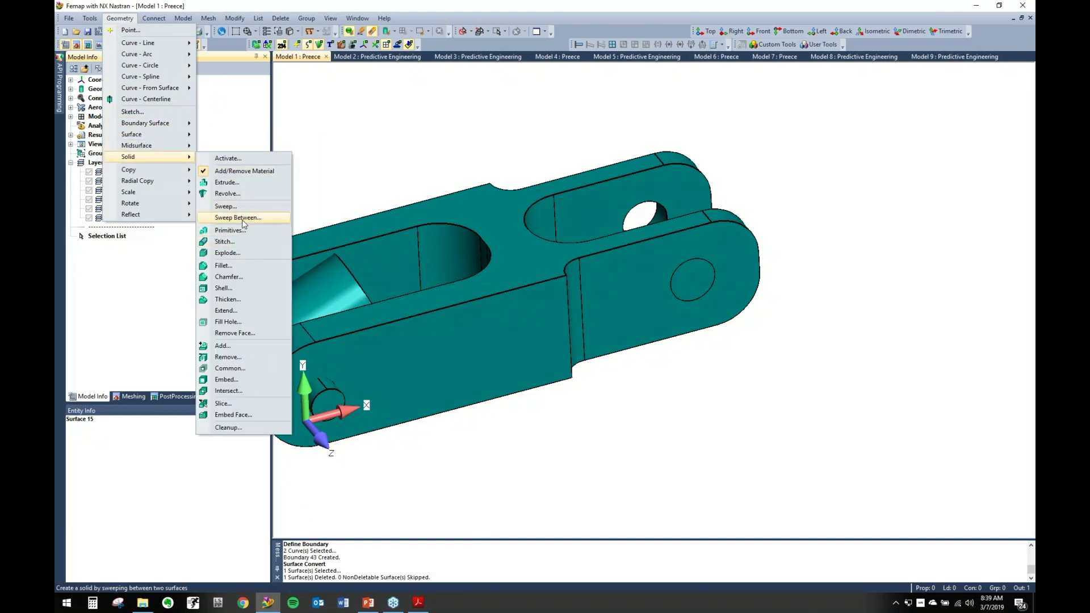
{"action": "left_click", "coordinate": [242, 183]}
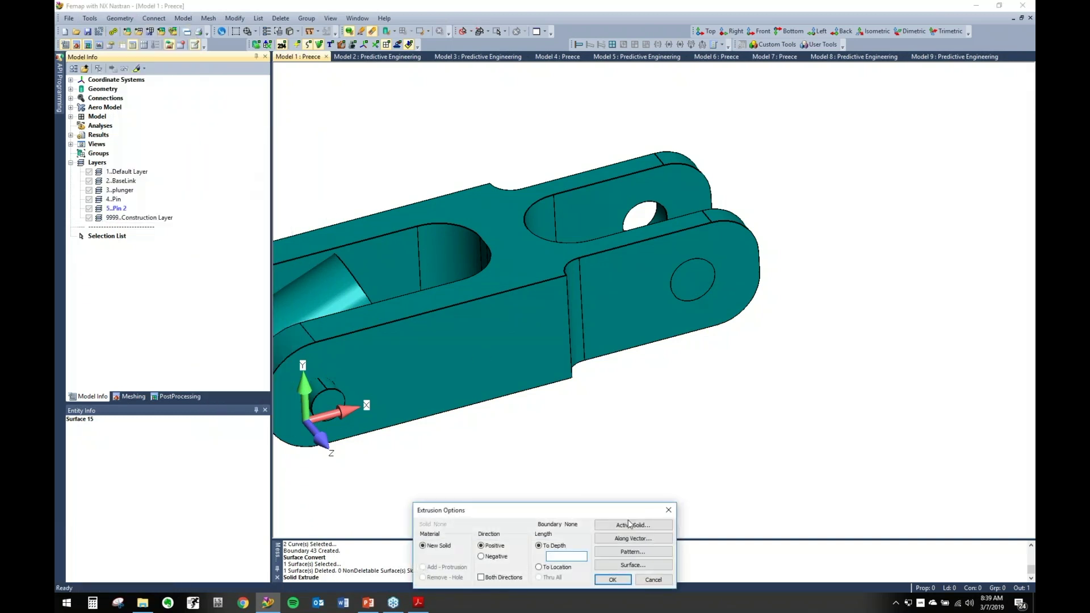
{"action": "left_click", "coordinate": [629, 564]}
{"action": "left_click", "coordinate": [687, 310]}
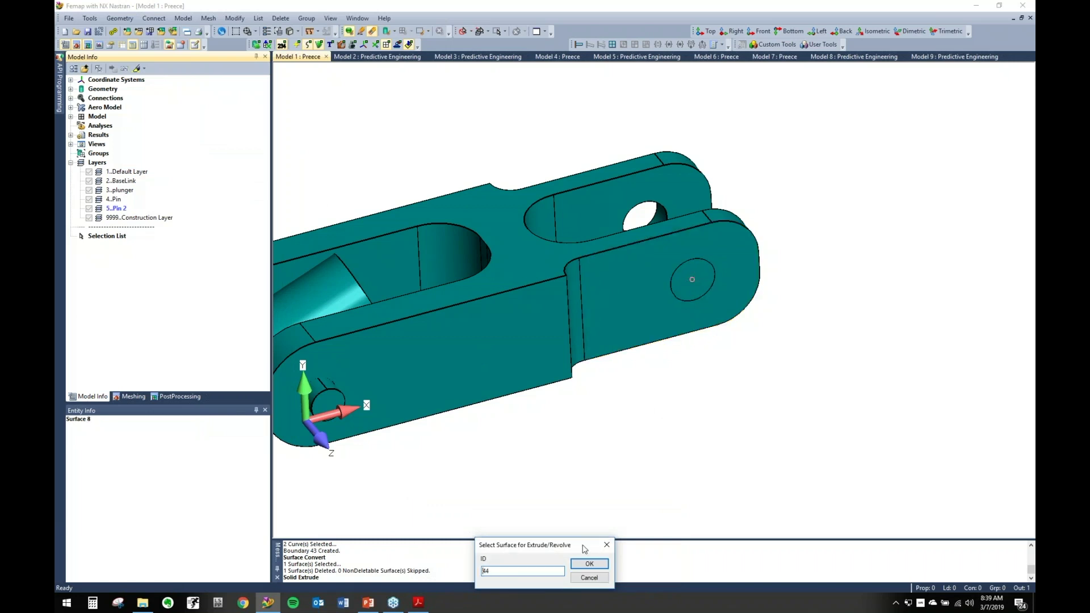
{"action": "left_click", "coordinate": [589, 564]}
{"action": "left_click", "coordinate": [542, 567]}
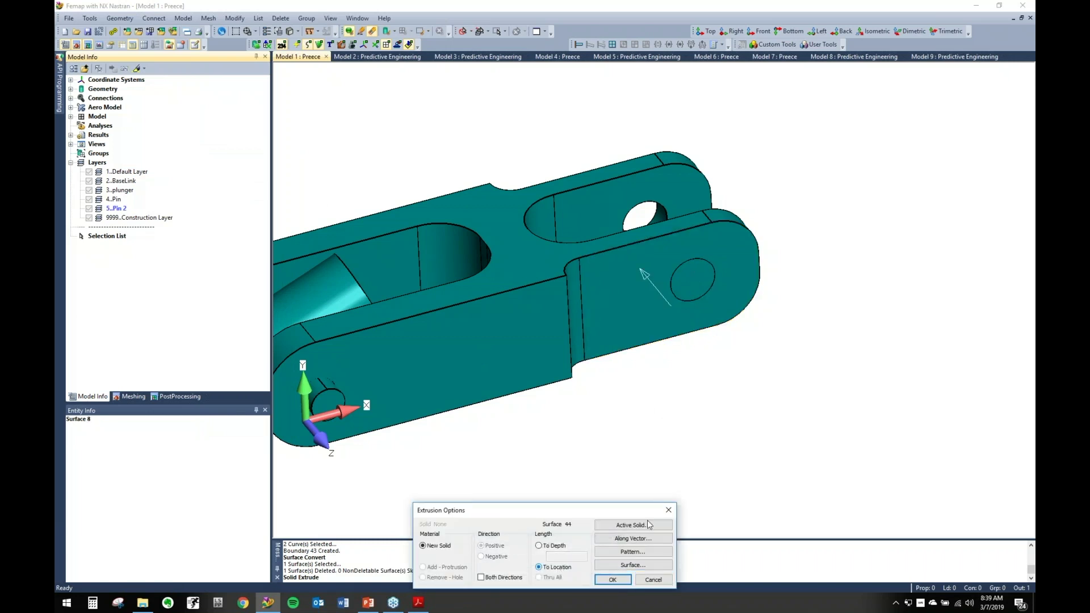
Enable point snapping and display the points, and extrude the surface to the point on the far lug's outer hole edge.
{"action": "right_click", "coordinate": [743, 389]}
{"action": "left_click", "coordinate": [779, 246]}
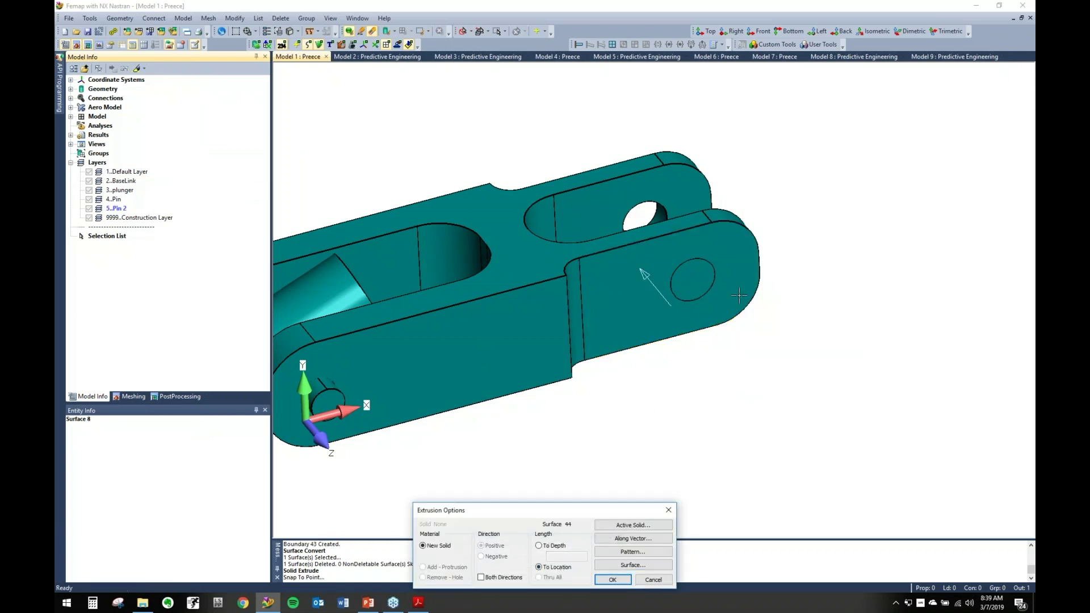
{"action": "middle_click_drag", "start_coordinate": [735, 284], "coordinate": [692, 200]}
{"action": "middle_click_drag", "start_coordinate": [659, 267], "coordinate": [662, 329]}
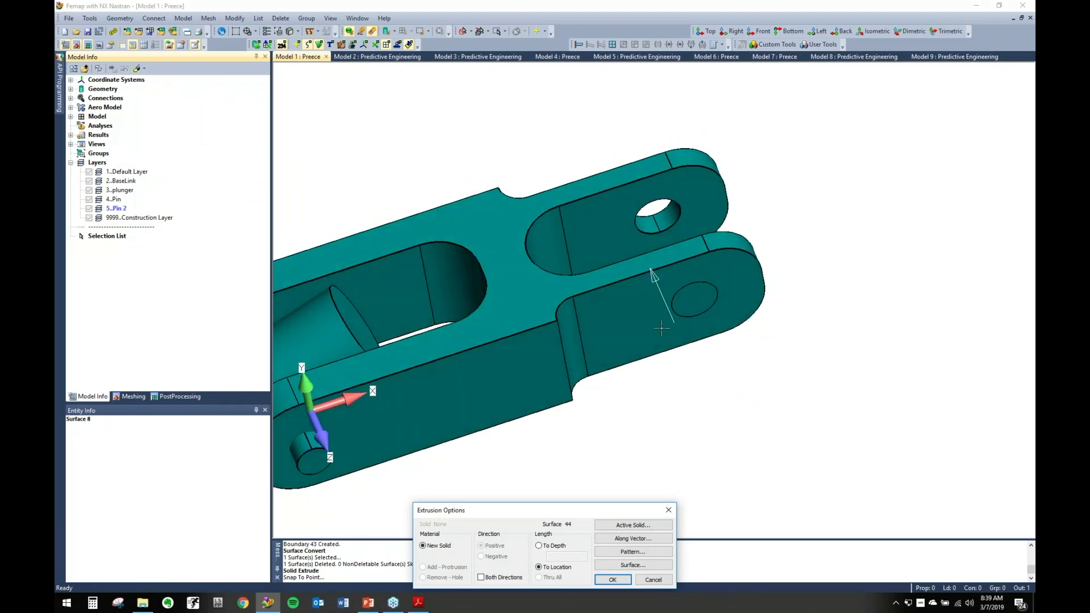
{"action": "middle_click_drag", "start_coordinate": [688, 274], "coordinate": [640, 215]}
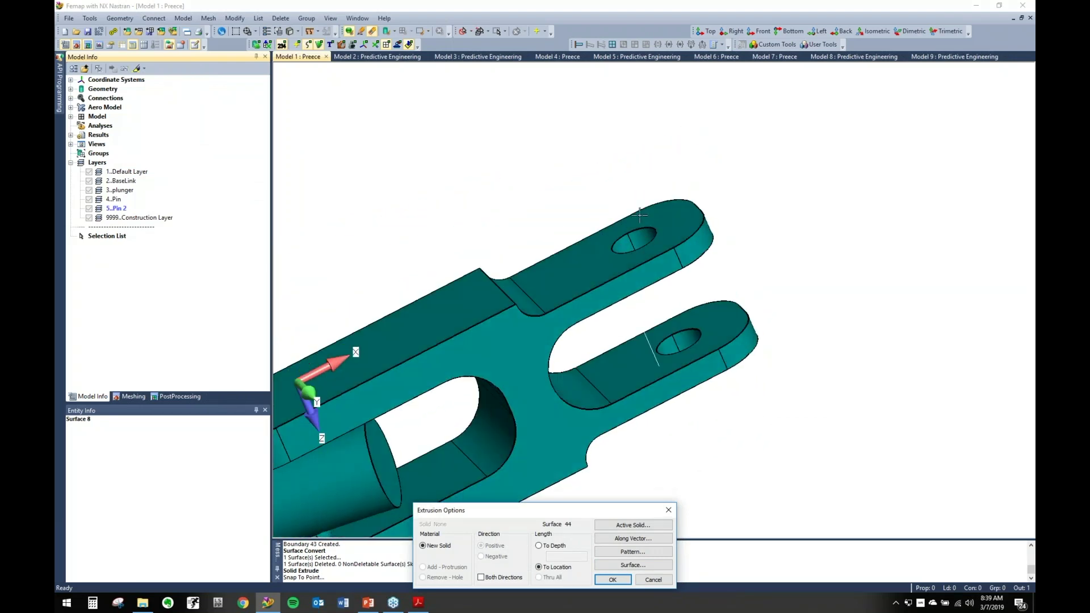
{"action": "right_click", "coordinate": [642, 213]}
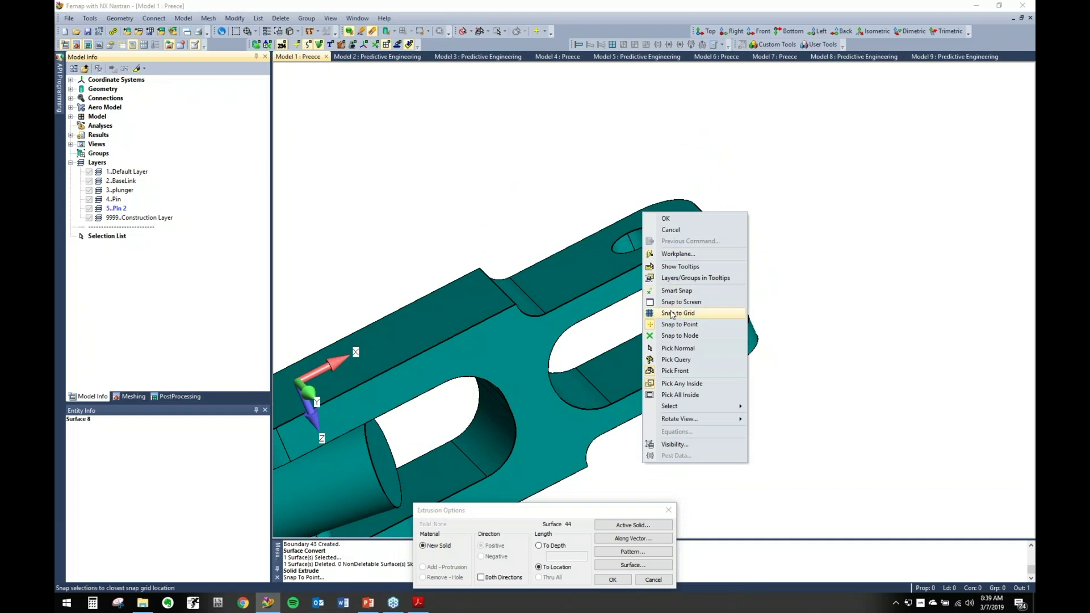
{"action": "left_click", "coordinate": [291, 34]}
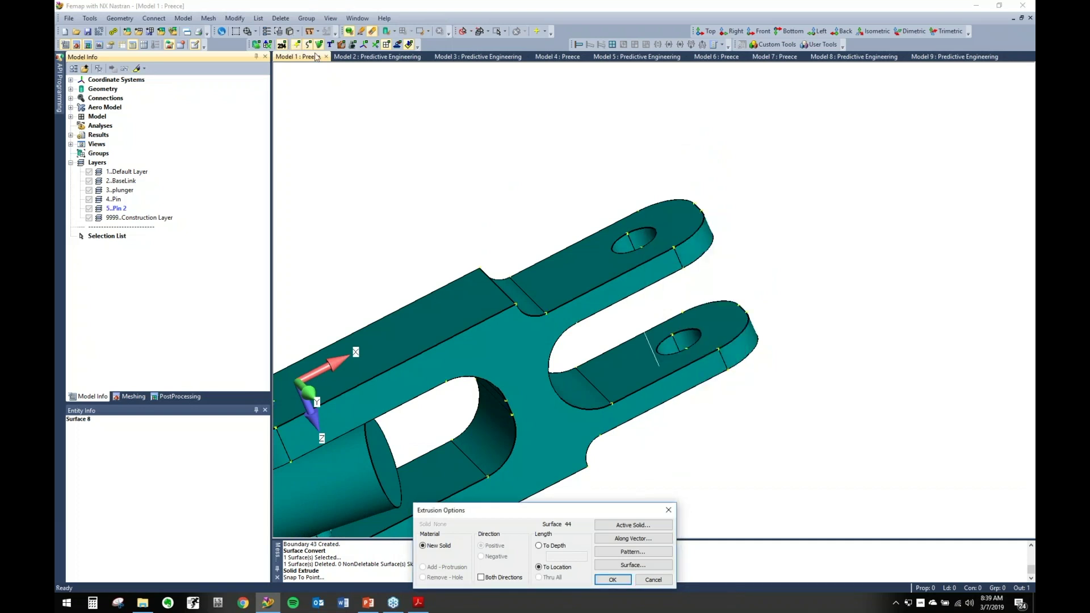
{"action": "left_click", "coordinate": [656, 228]}
{"action": "scroll", "coordinate": [651, 251], "scroll_direction": "down", "scroll_amount": 1}
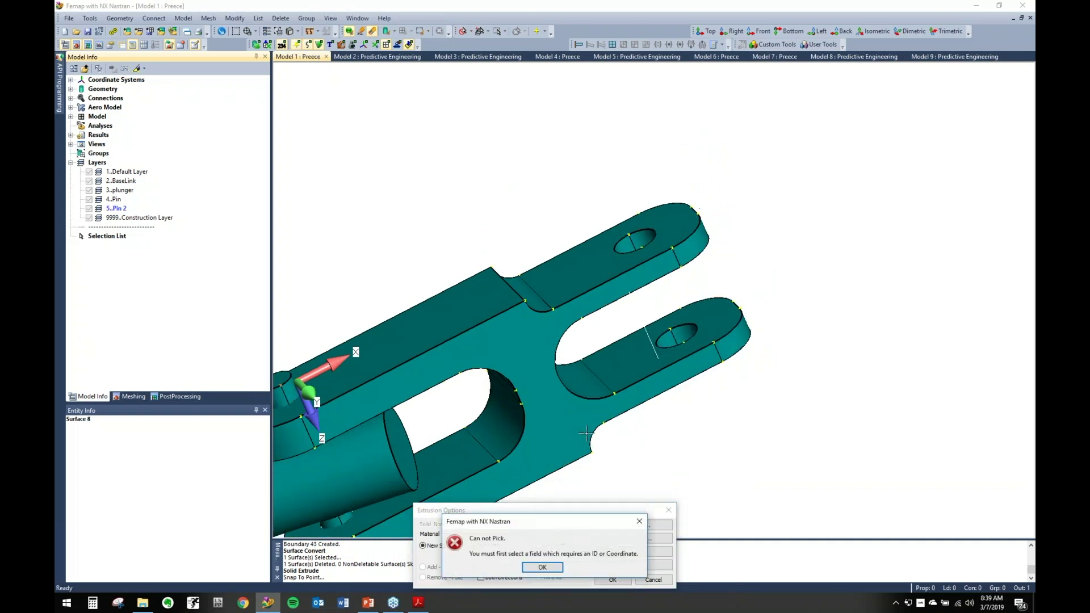
{"action": "left_click", "coordinate": [542, 567]}
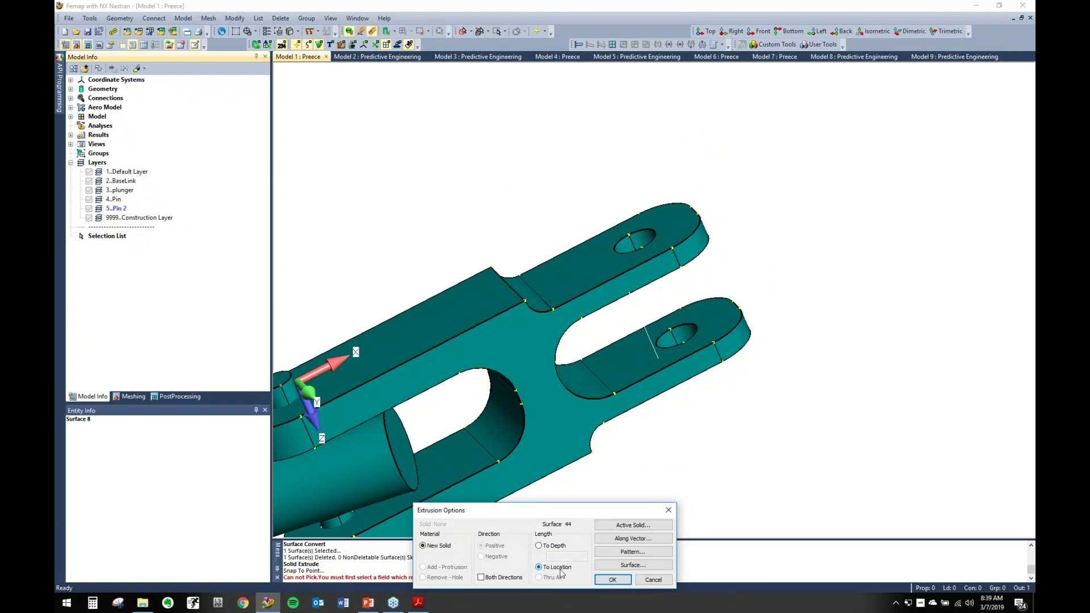
{"action": "left_click", "coordinate": [620, 582]}
{"action": "double_click", "coordinate": [629, 233]}
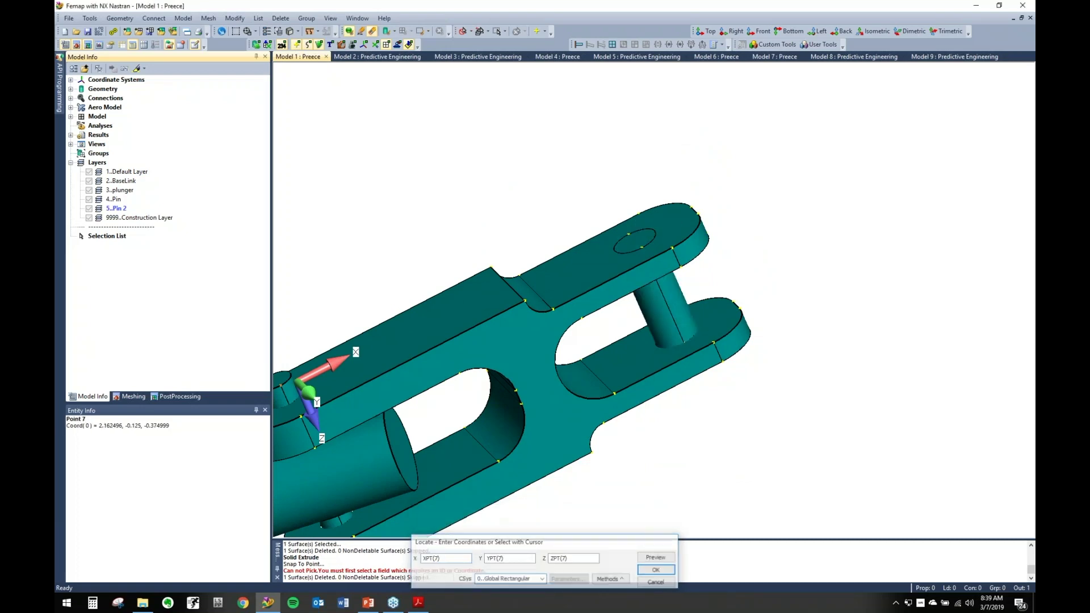
{"action": "middle_click_drag", "start_coordinate": [740, 407], "coordinate": [669, 343]}
{"action": "scroll", "coordinate": [670, 383], "scroll_direction": "down", "scroll_amount": 5}
Switch the display to visible layers only and isolate the Pin 2 layer by hiding Pin and BaseLink.
{"action": "right_click", "coordinate": [117, 200]}
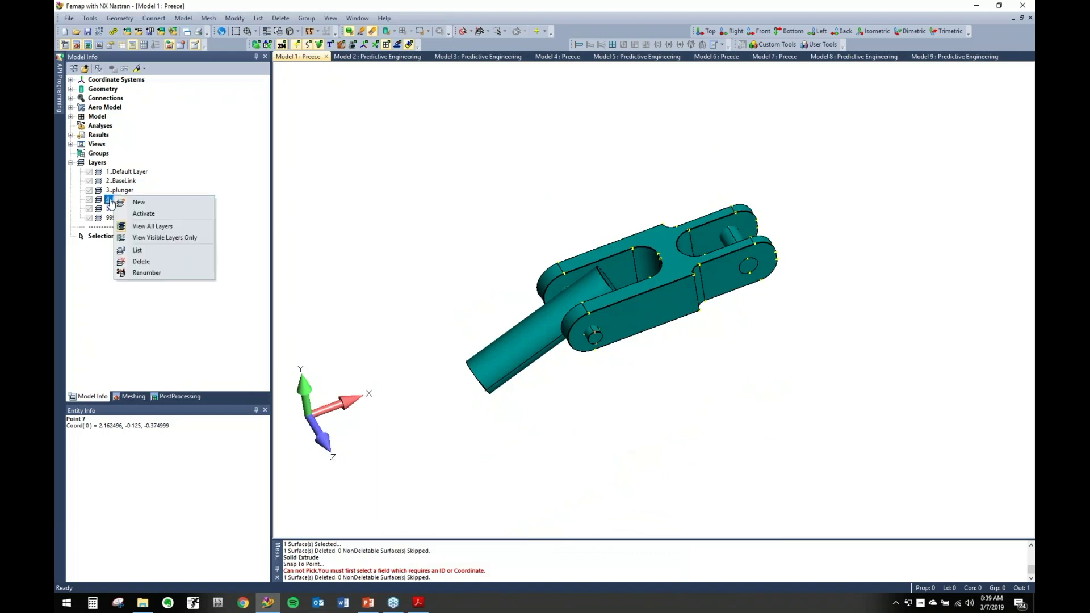
{"action": "left_click", "coordinate": [144, 238]}
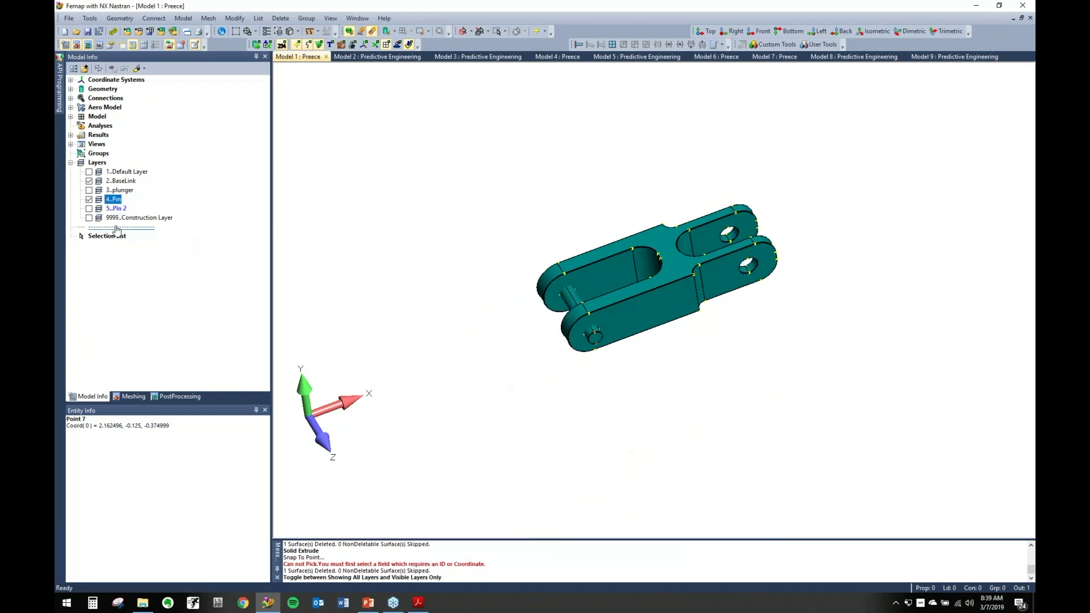
{"action": "left_click", "coordinate": [89, 199]}
{"action": "left_click", "coordinate": [89, 181]}
{"action": "left_click", "coordinate": [89, 208]}
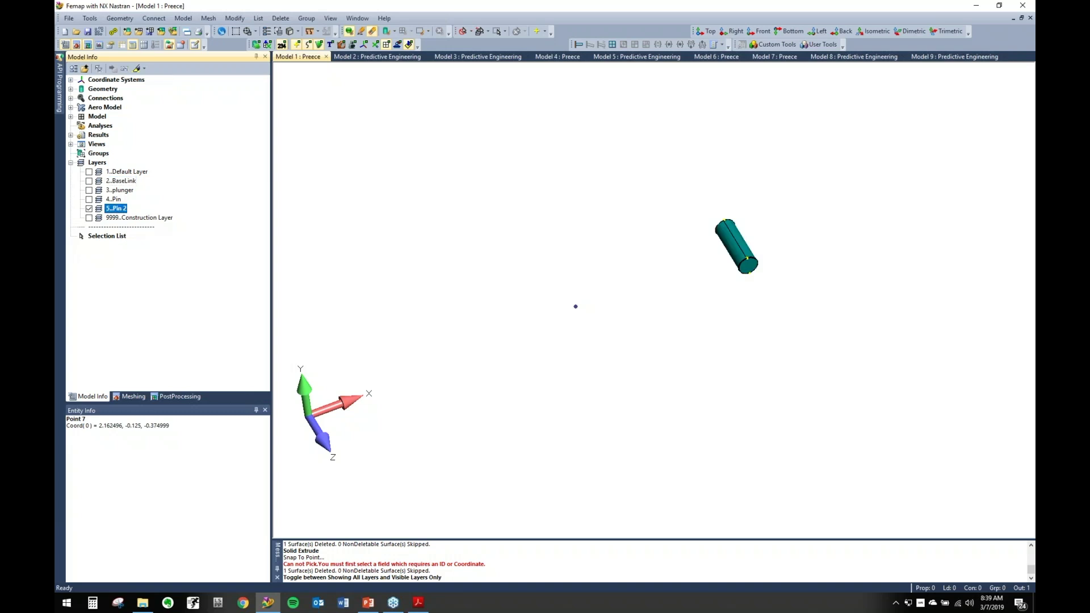
{"action": "middle_click_drag", "start_coordinate": [694, 266], "coordinate": [580, 312], "text": "ctrl"}
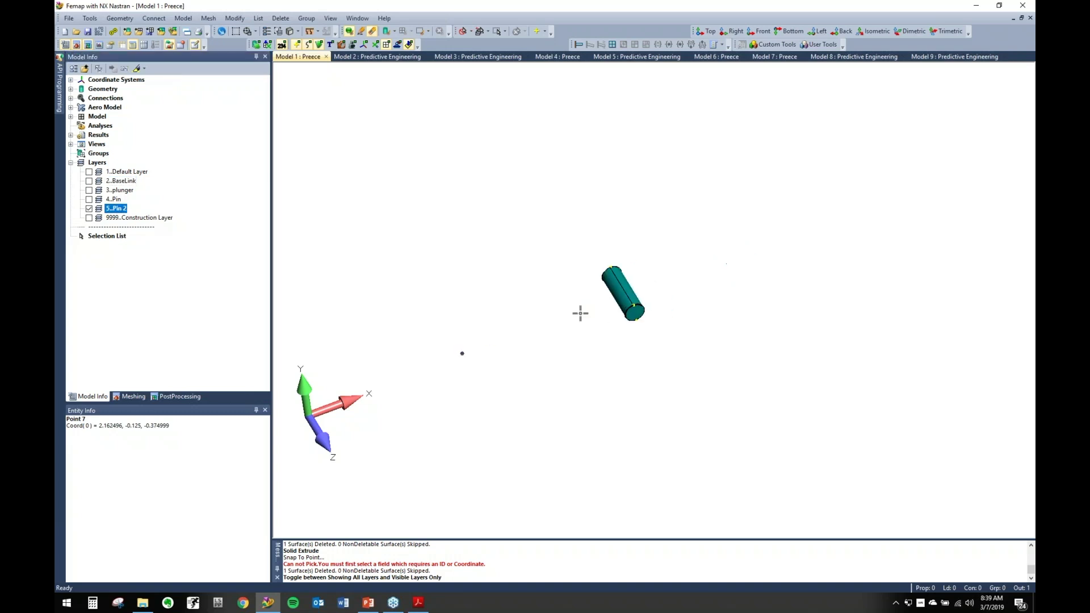
Show the plunger, BaseLink and Pin layers together with Pin 2, keeping the Default Layer hidden.
{"action": "left_click", "coordinate": [88, 190]}
{"action": "left_click", "coordinate": [88, 181]}
{"action": "left_click", "coordinate": [89, 172]}
{"action": "left_click", "coordinate": [90, 172]}
{"action": "left_click", "coordinate": [89, 200]}
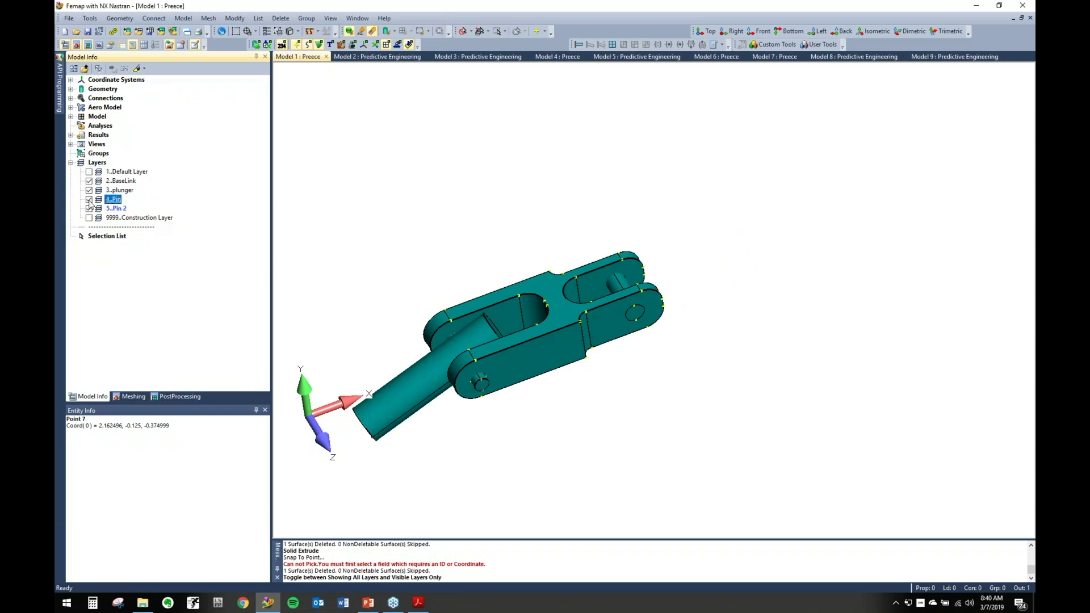
{"action": "scroll", "coordinate": [623, 366], "scroll_direction": "down", "scroll_amount": 5}
{"action": "middle_click_drag", "start_coordinate": [602, 334], "coordinate": [633, 311]}
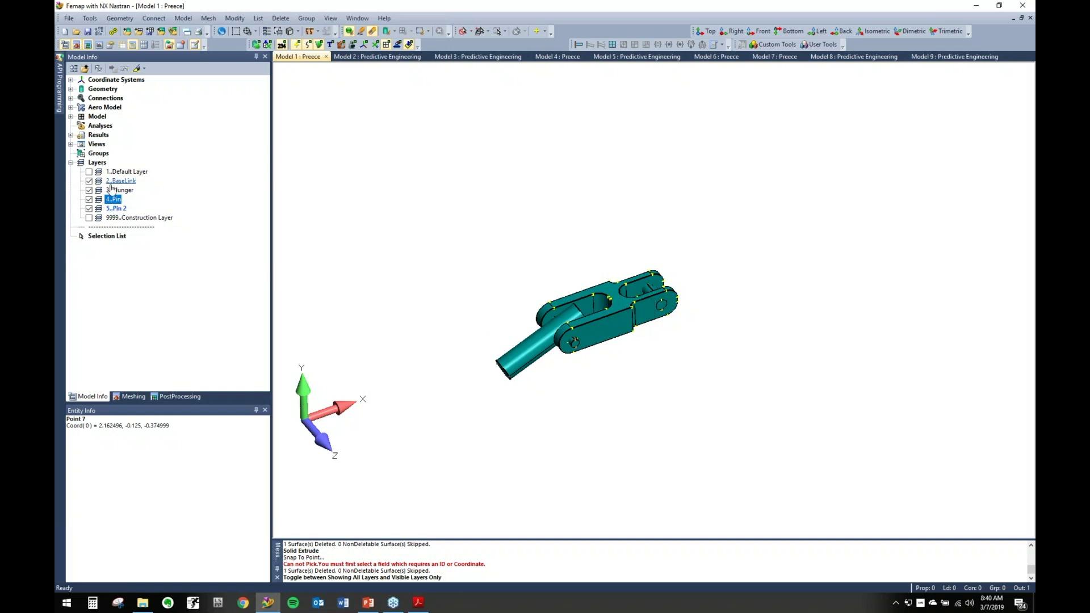
{"action": "middle_click_drag", "start_coordinate": [648, 252], "coordinate": [593, 182], "text": "ctrl"}
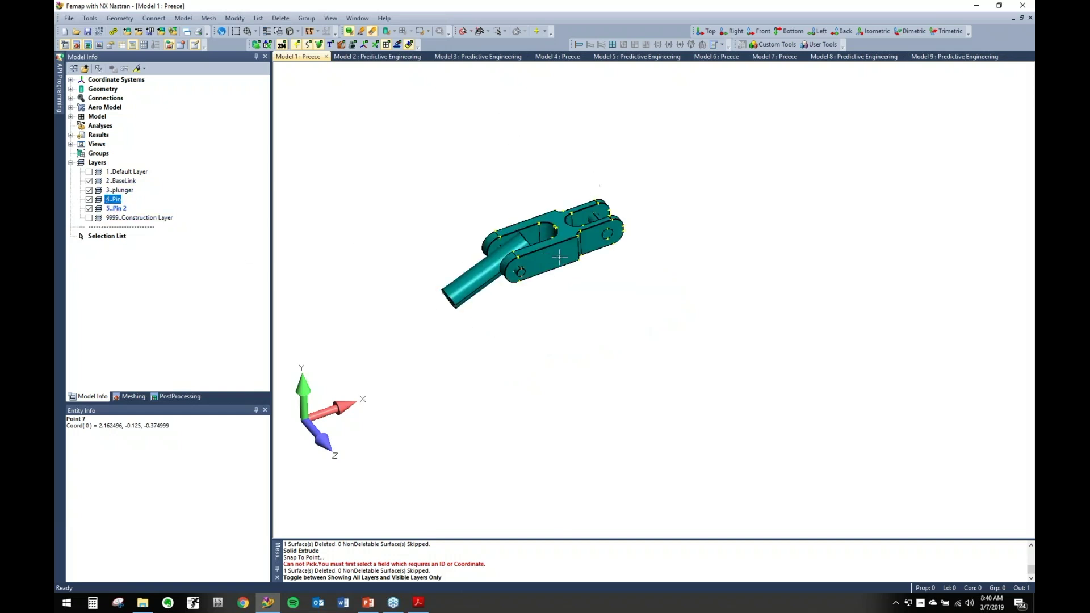
Reassign the extruded pin solid at the link's open end to layer 4, Pin.
{"action": "left_click", "coordinate": [242, 21]}
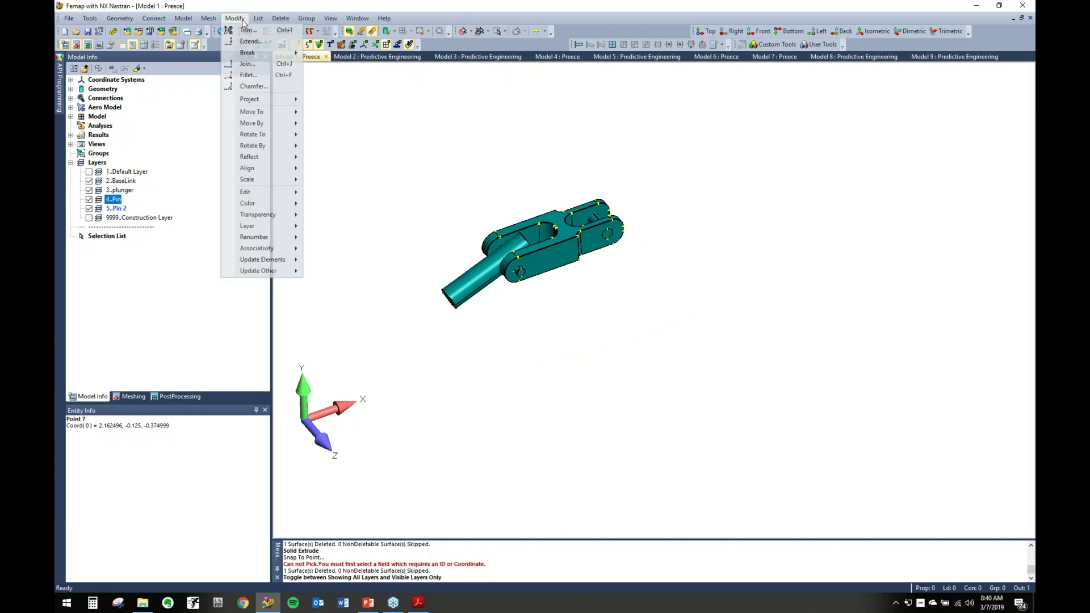
{"action": "mouse_move", "coordinate": [270, 227]}
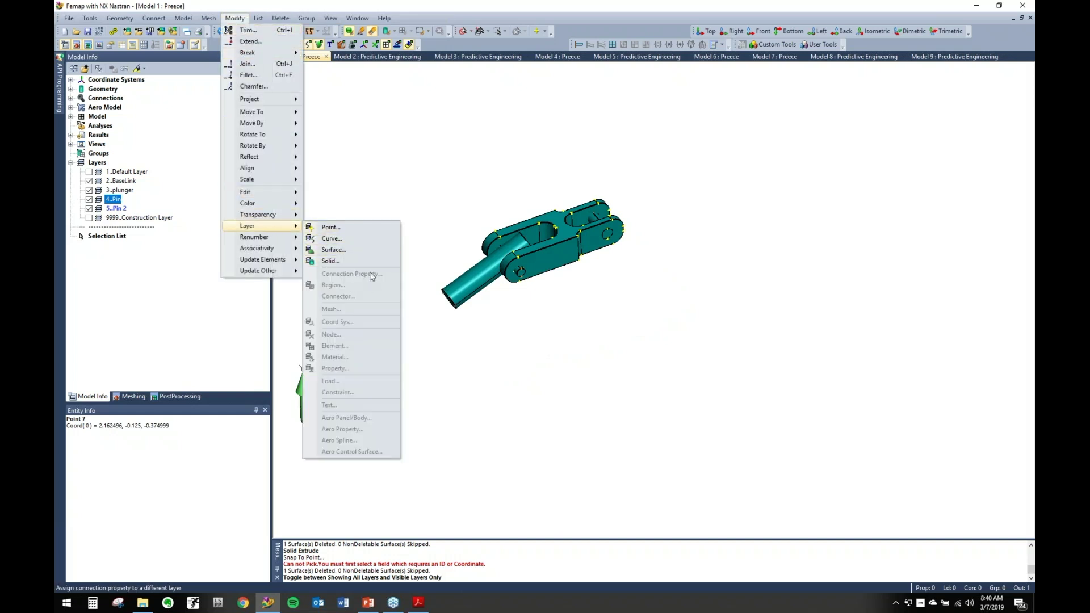
{"action": "left_click", "coordinate": [330, 266]}
{"action": "middle_click_drag", "start_coordinate": [712, 365], "coordinate": [704, 388]}
{"action": "scroll", "coordinate": [637, 269], "scroll_direction": "up", "scroll_amount": 4}
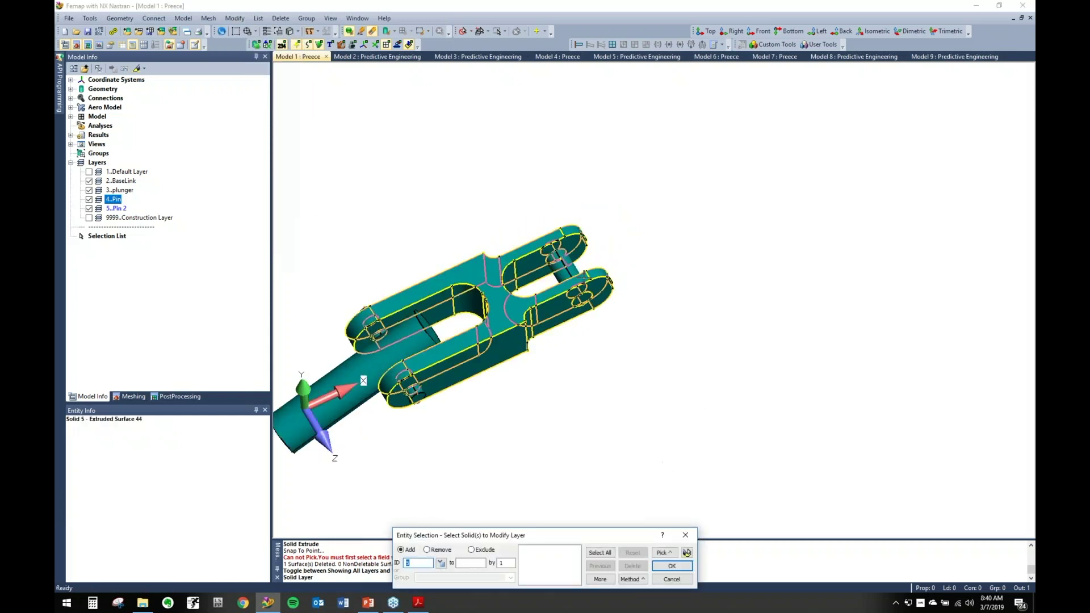
{"action": "double_click", "coordinate": [558, 267]}
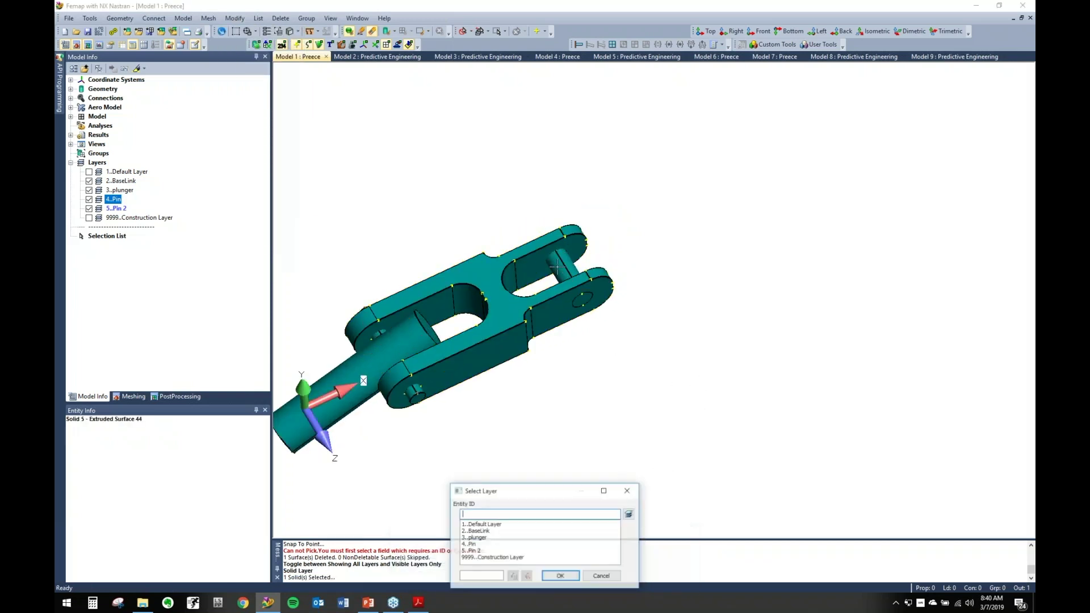
{"action": "left_click", "coordinate": [472, 544]}
{"action": "left_click", "coordinate": [559, 575]}
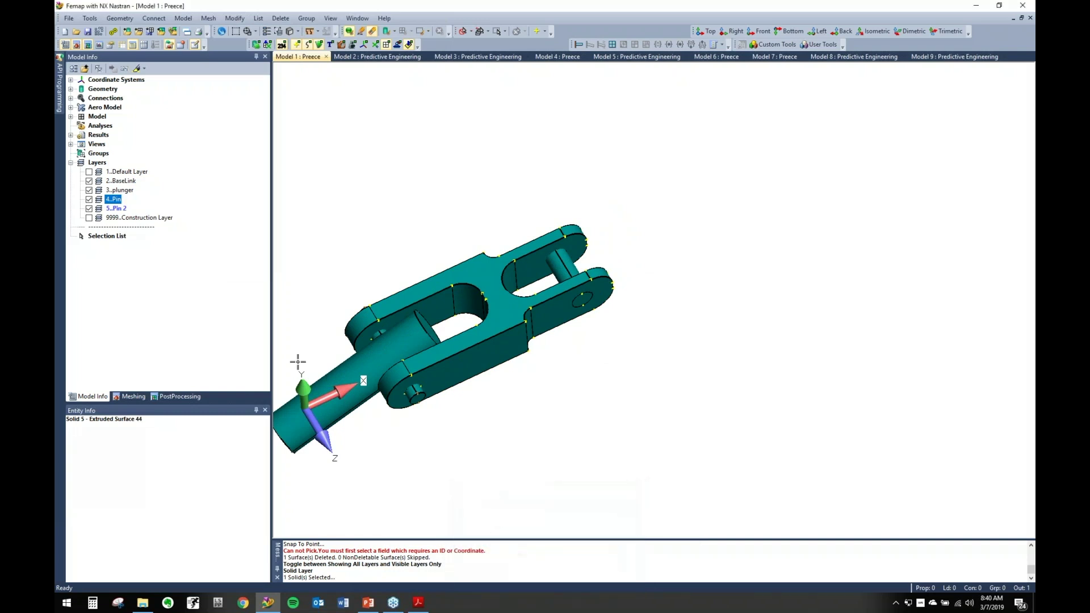
Hide the Pin 2, plunger and BaseLink layers to leave only the Pin layer displayed.
{"action": "left_click", "coordinate": [89, 209]}
{"action": "left_click", "coordinate": [89, 190]}
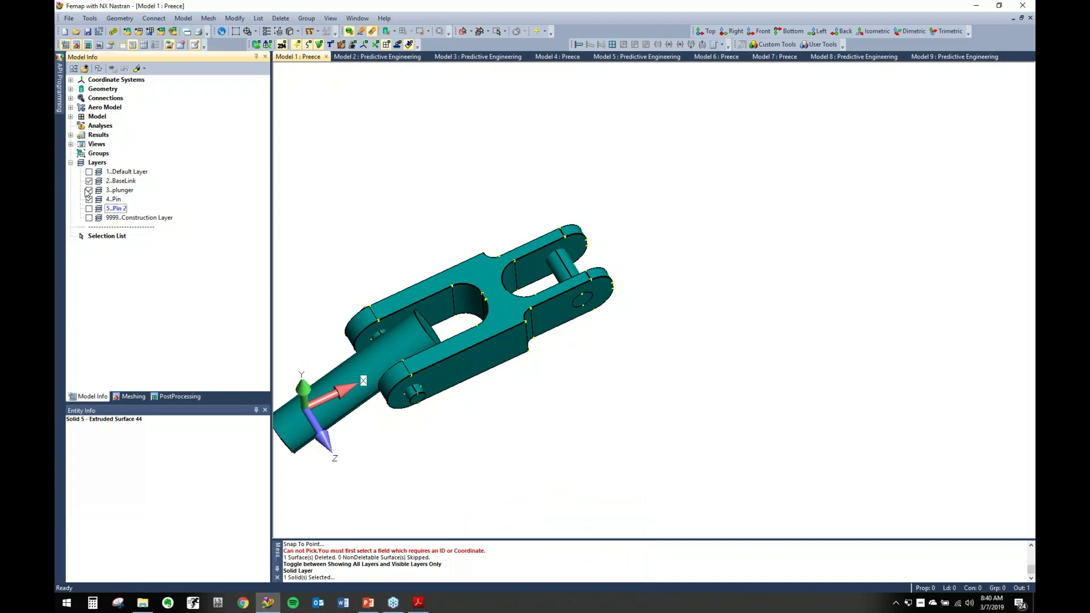
{"action": "left_click", "coordinate": [89, 180]}
{"action": "middle_click_drag", "start_coordinate": [459, 396], "coordinate": [657, 269], "text": "ctrl"}
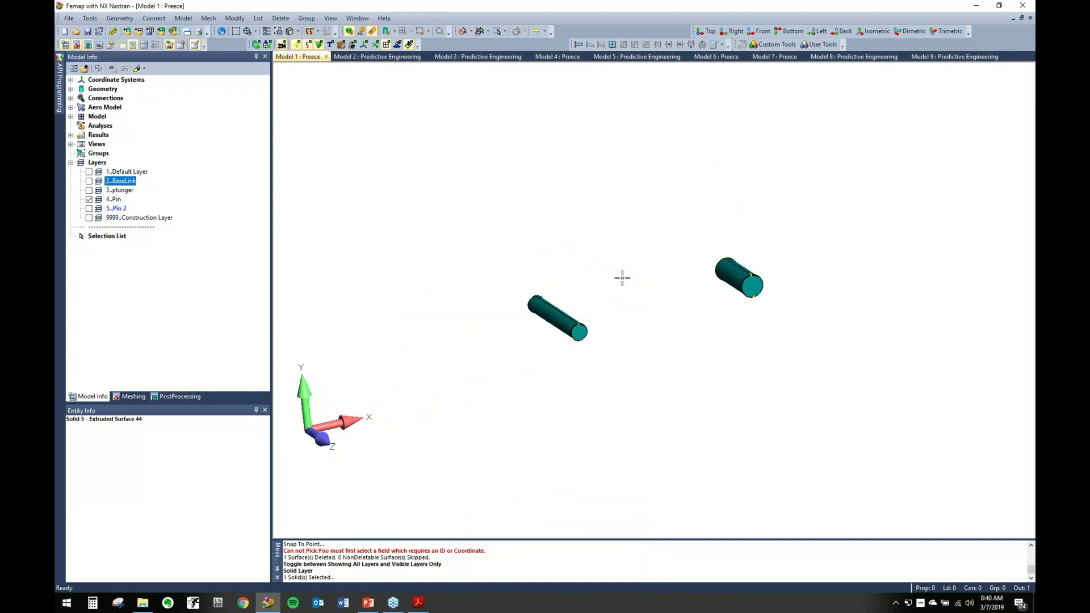
Display the Pin 2 layer instead of the Pin layer and regenerate the view.
{"action": "left_click", "coordinate": [89, 199]}
{"action": "left_click", "coordinate": [90, 209]}
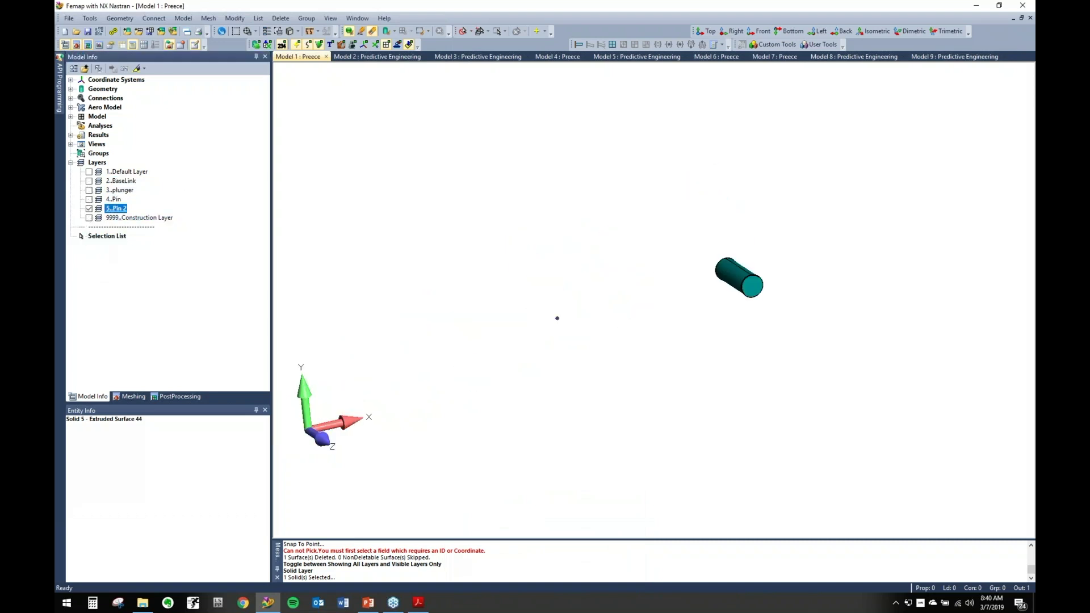
{"action": "middle_click_drag", "start_coordinate": [706, 285], "coordinate": [750, 340]}
{"action": "key", "text": "F1"}
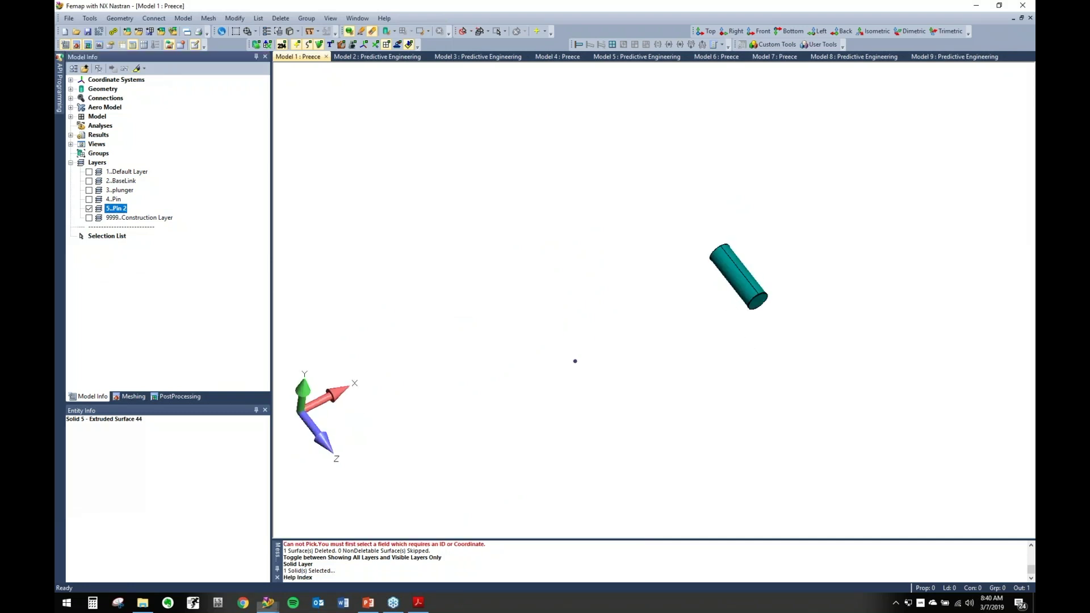
{"action": "left_click", "coordinate": [824, 8]}
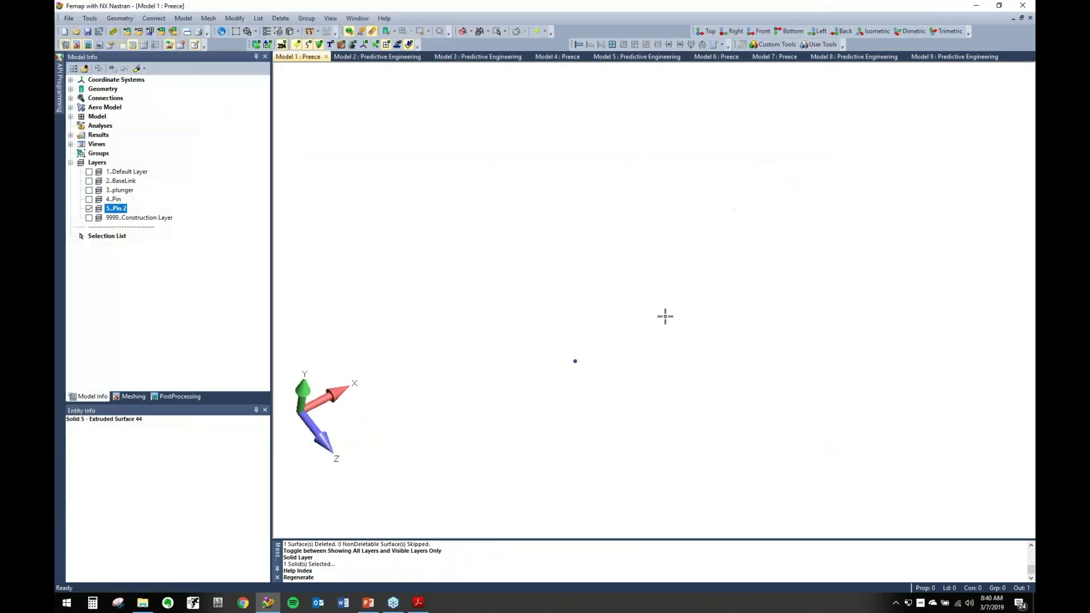
{"action": "middle_click_drag", "start_coordinate": [412, 324], "coordinate": [364, 238]}
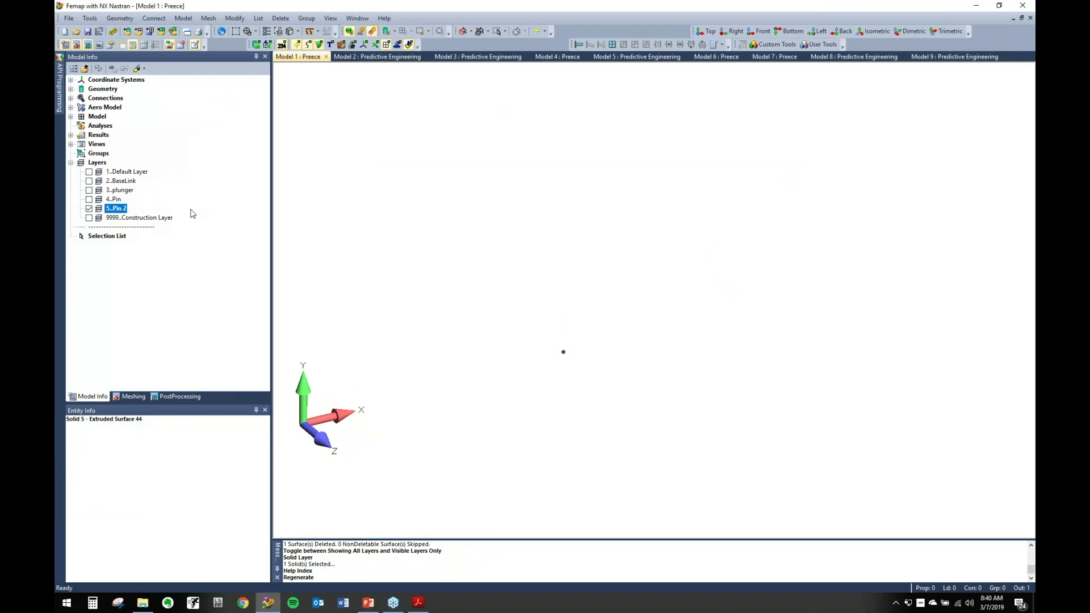
Show the Pin and plunger layers alongside Pin 2 and inspect both pins and the plunger.
{"action": "left_click", "coordinate": [89, 199]}
{"action": "left_click", "coordinate": [90, 190]}
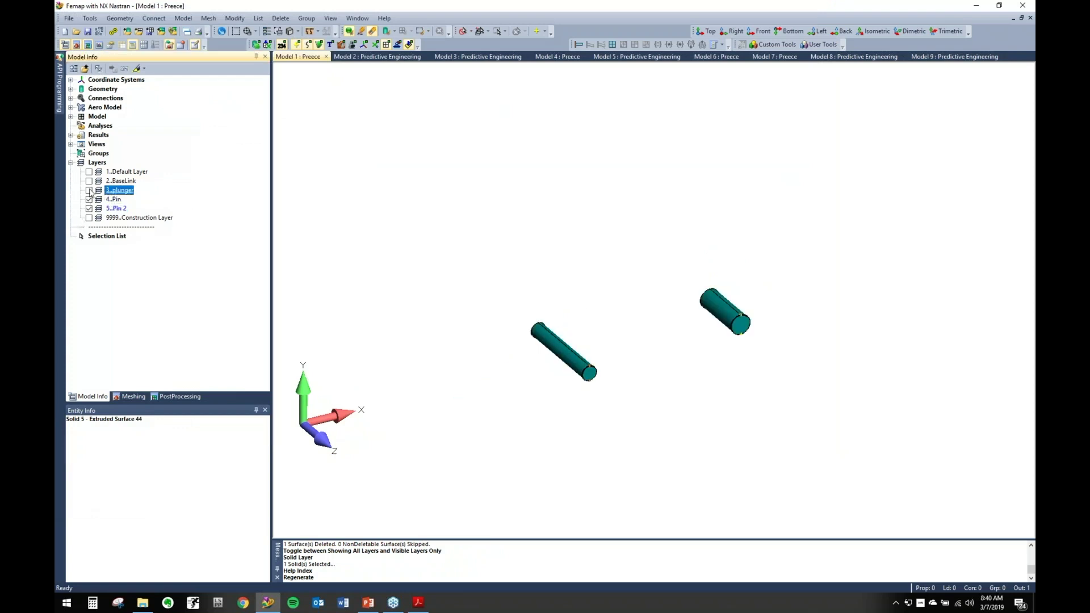
{"action": "middle_click_drag", "start_coordinate": [631, 316], "coordinate": [632, 237], "text": "ctrl"}
{"action": "middle_click_drag", "start_coordinate": [632, 236], "coordinate": [591, 241]}
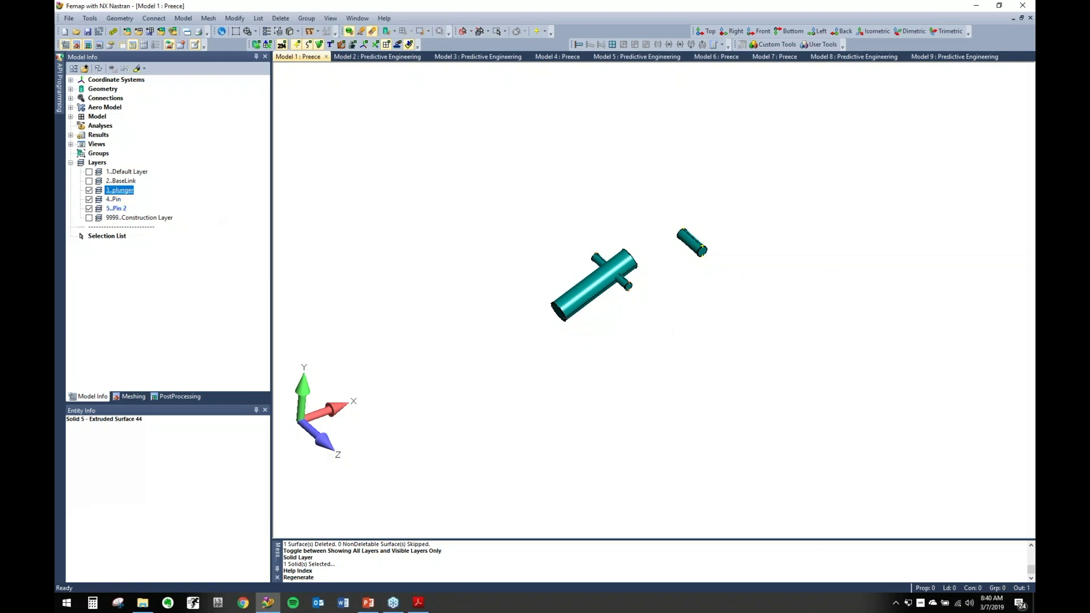
{"action": "middle_click_drag", "start_coordinate": [619, 266], "coordinate": [569, 224]}
{"action": "scroll", "coordinate": [570, 224], "scroll_direction": "up", "scroll_amount": 5}
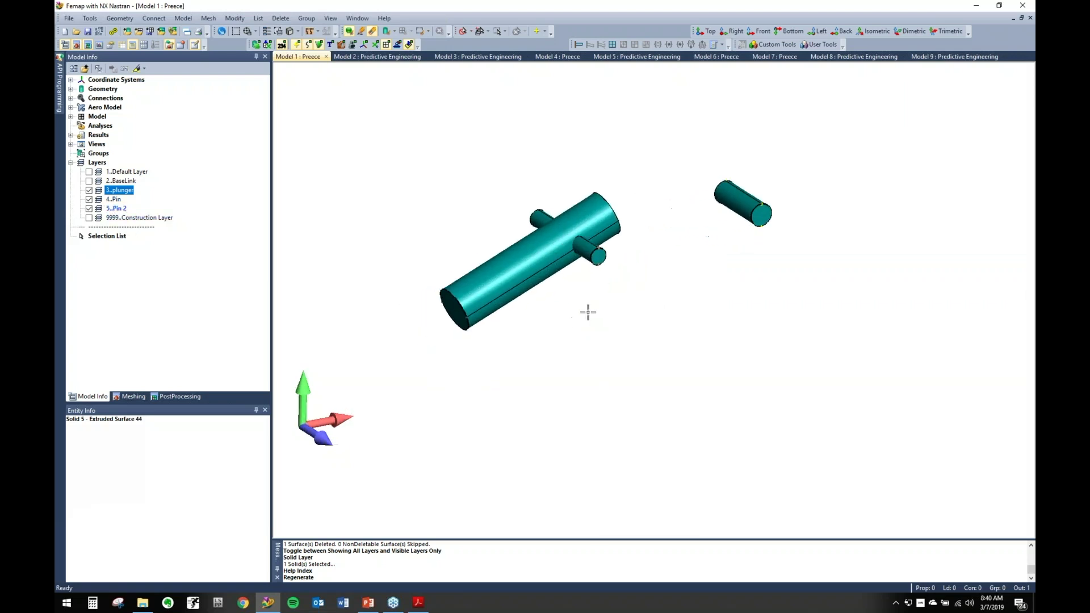
{"action": "middle_click_drag", "start_coordinate": [586, 312], "coordinate": [574, 322]}
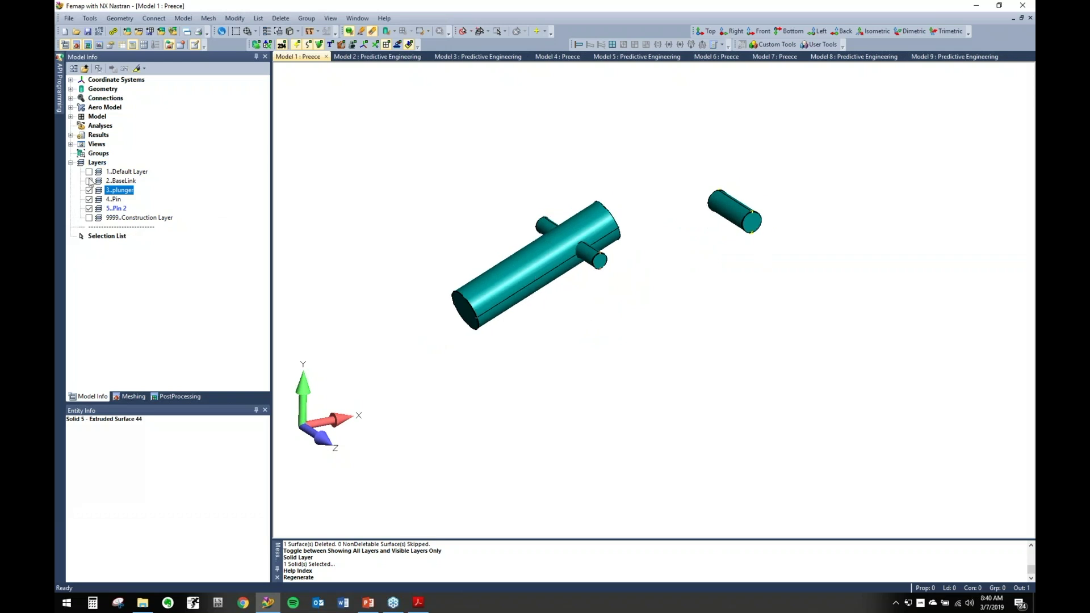